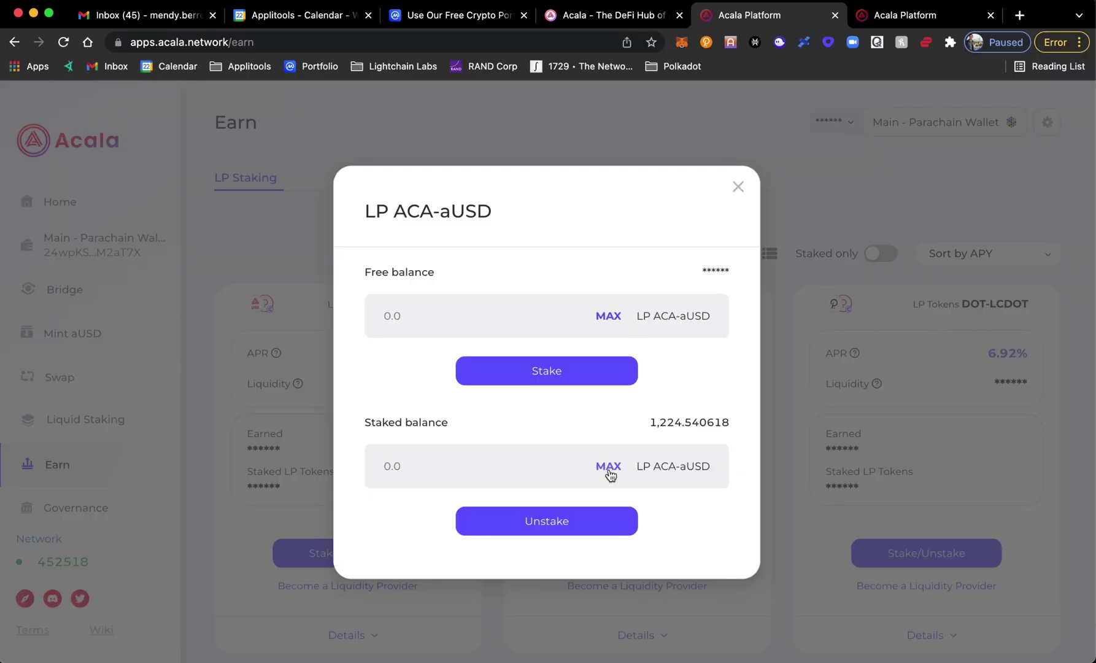
Dismiss the LP ACA-aUSD modal and switch to the Swap page with the aUSD-to-LCDOT form.
left_click(737, 191)
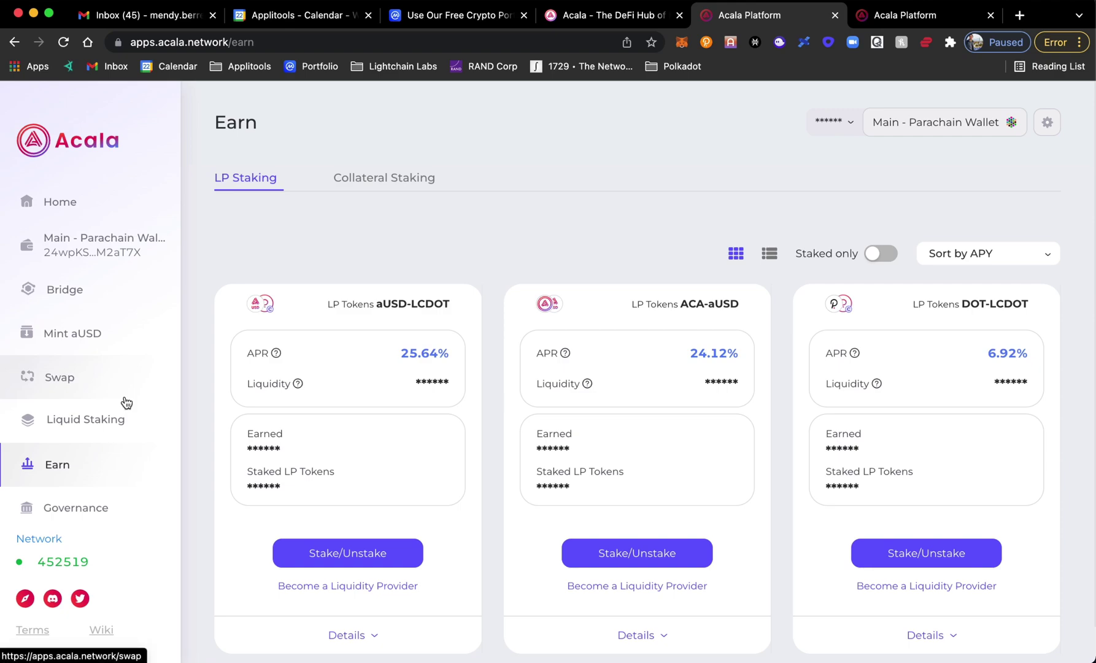
left_click(86, 381)
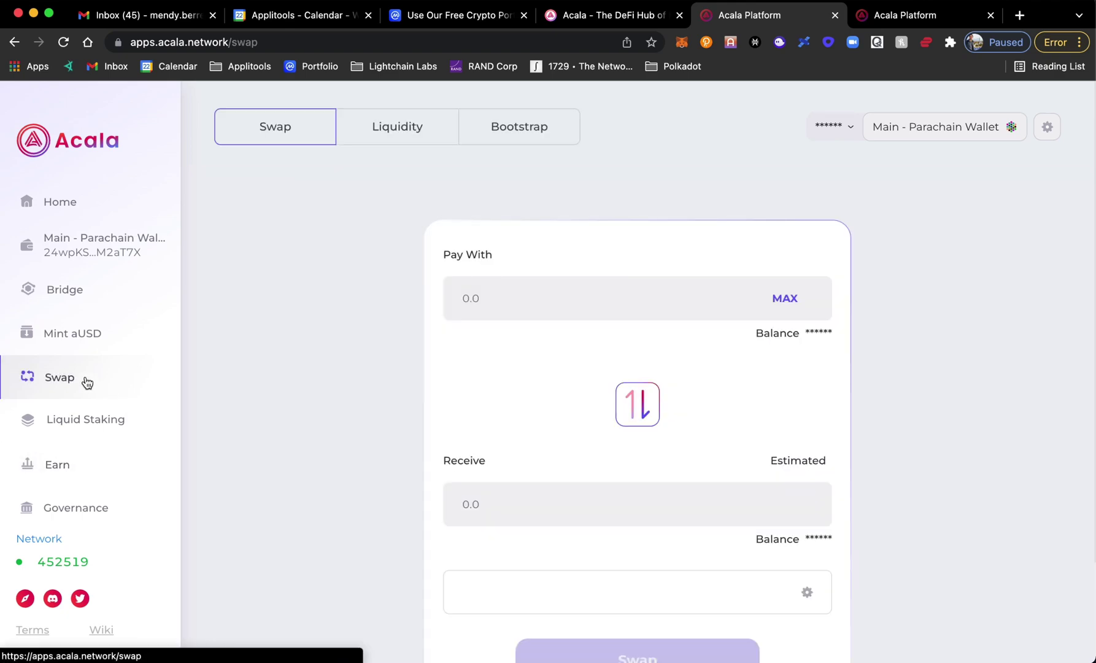
Under Liquidity > Withdraw Liquidity, select LP aUSD-LCDOT and fill the maximum 1146.495560595308.
left_click(410, 146)
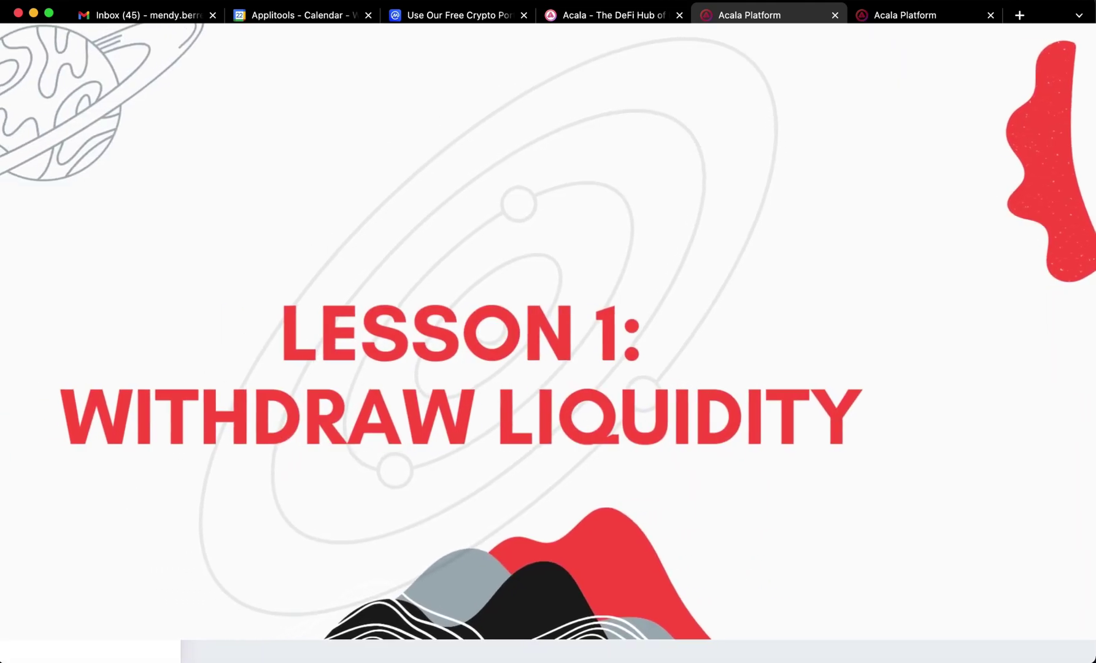
left_click(413, 192)
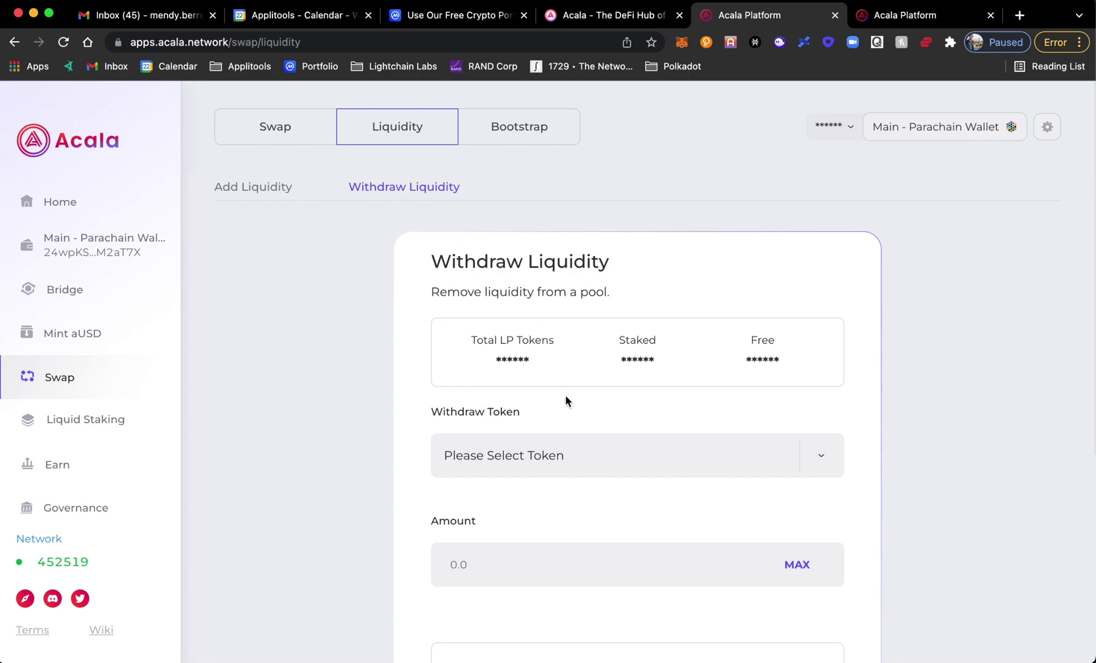
left_click(637, 453)
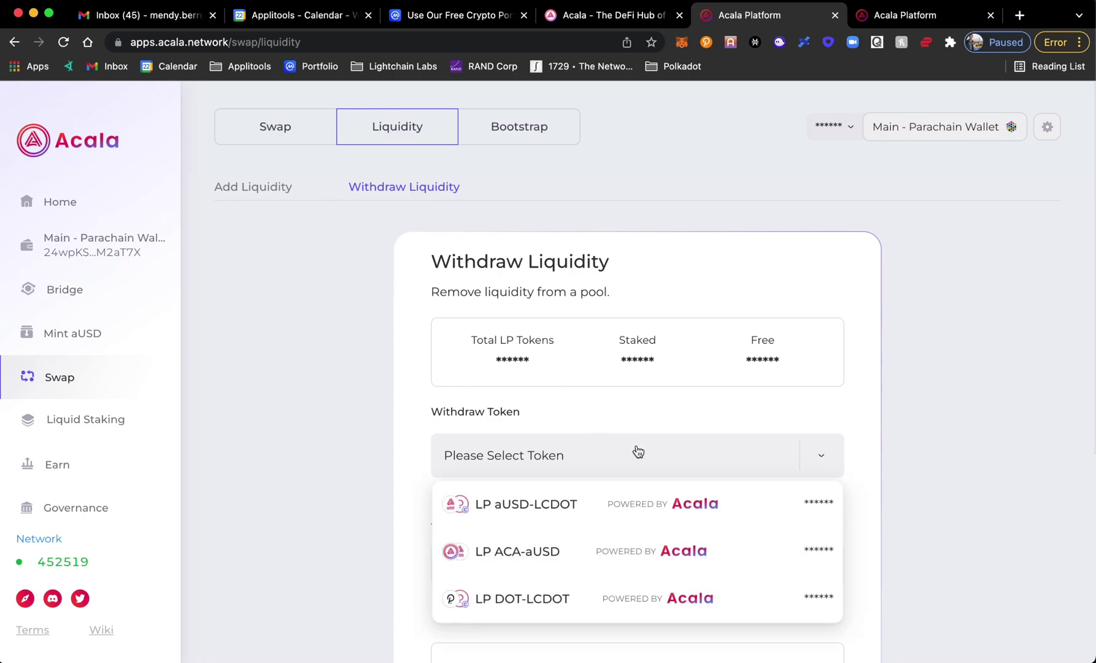
left_click(642, 506)
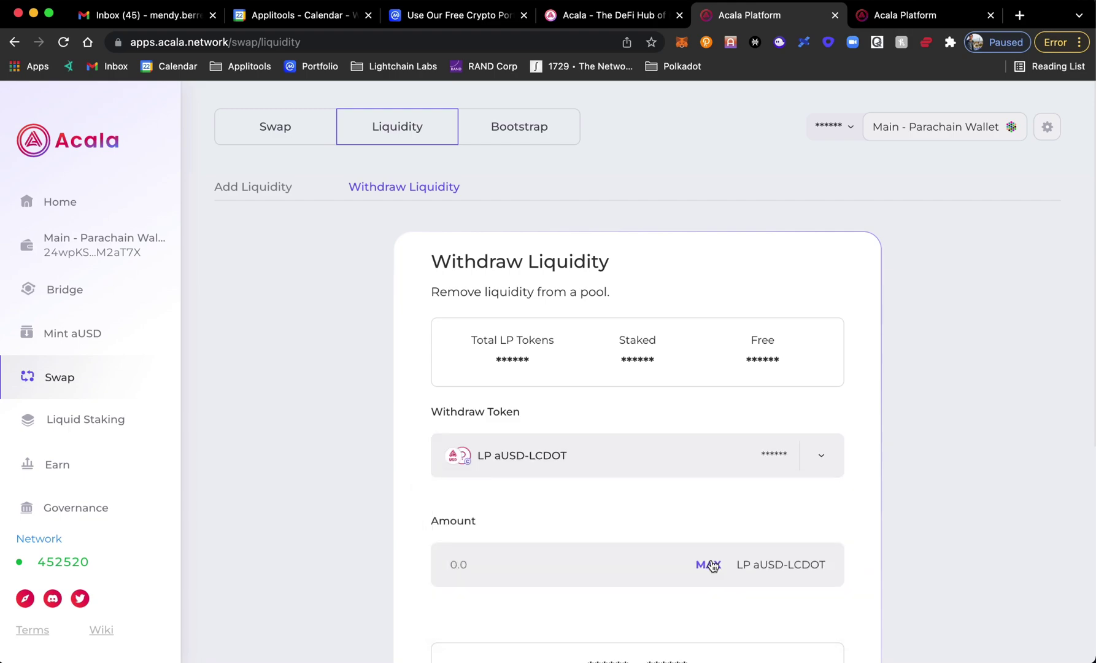
left_click(709, 565)
scroll(709, 568, "down", 3)
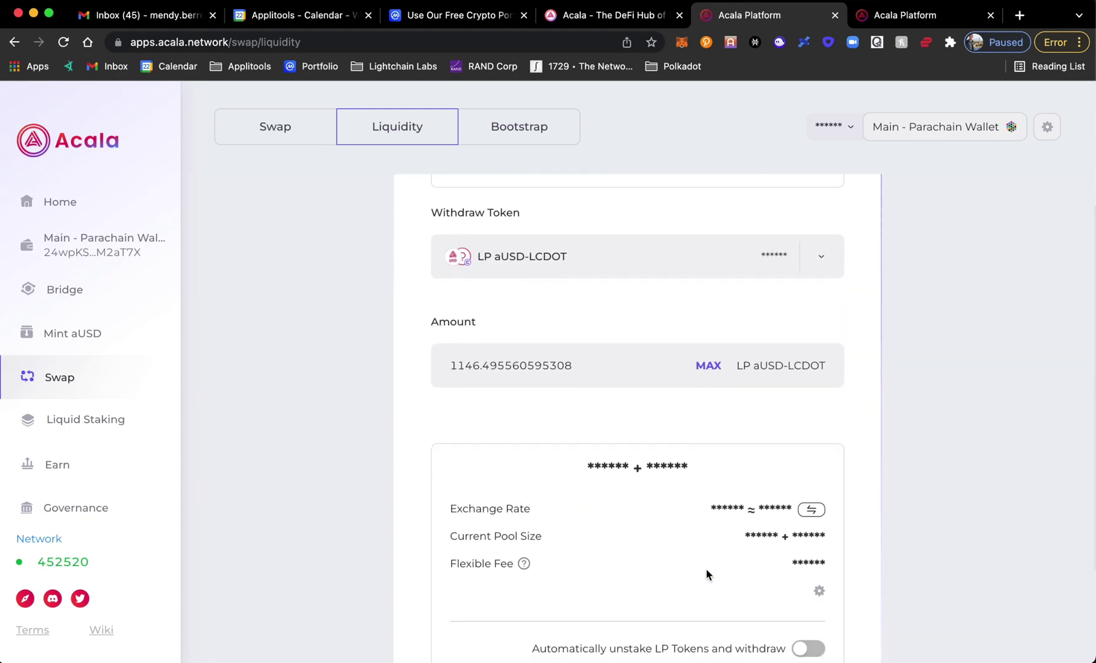
scroll(706, 568, "down", 3)
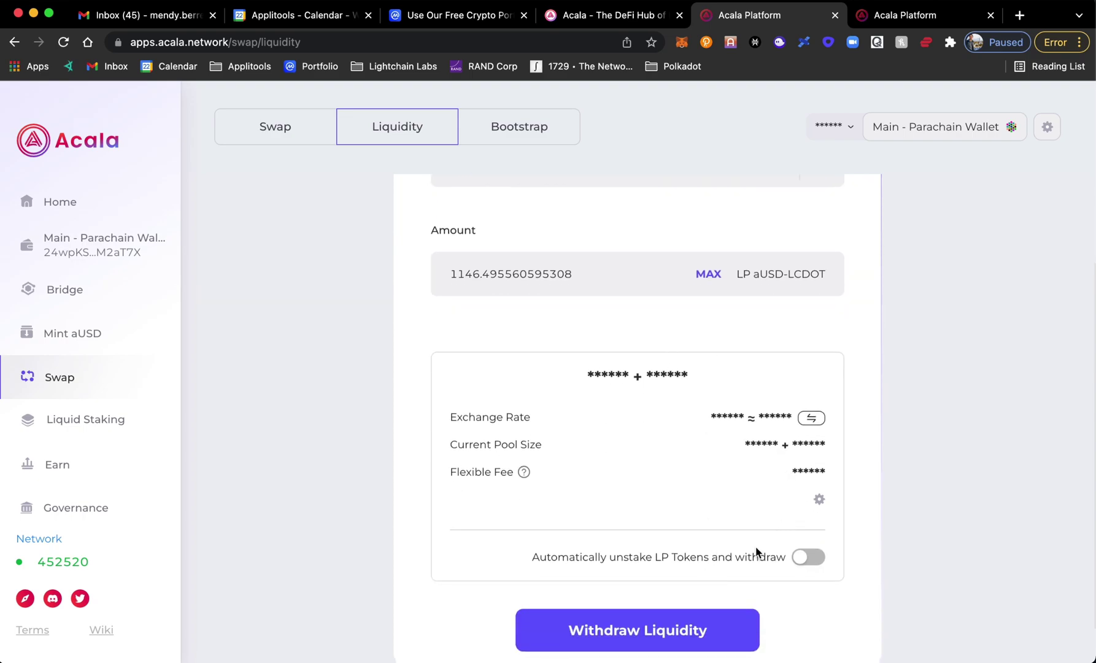
scroll(663, 549, "down", 2)
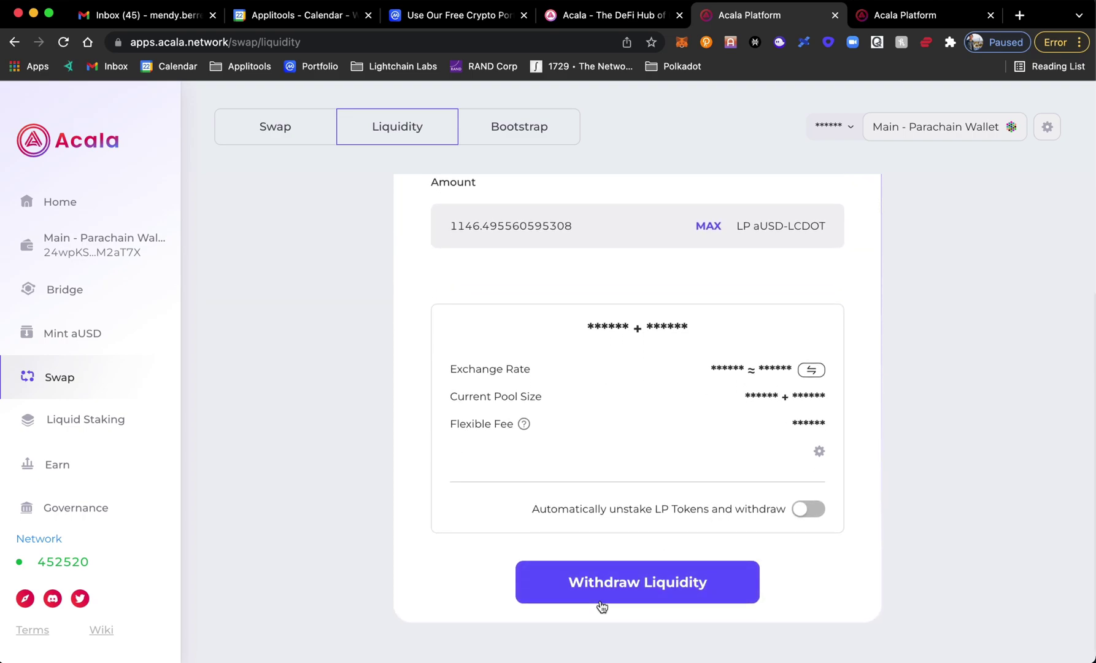
Submit the LP aUSD-LCDOT withdrawal and sign it with the account password; it times out.
left_click(602, 605)
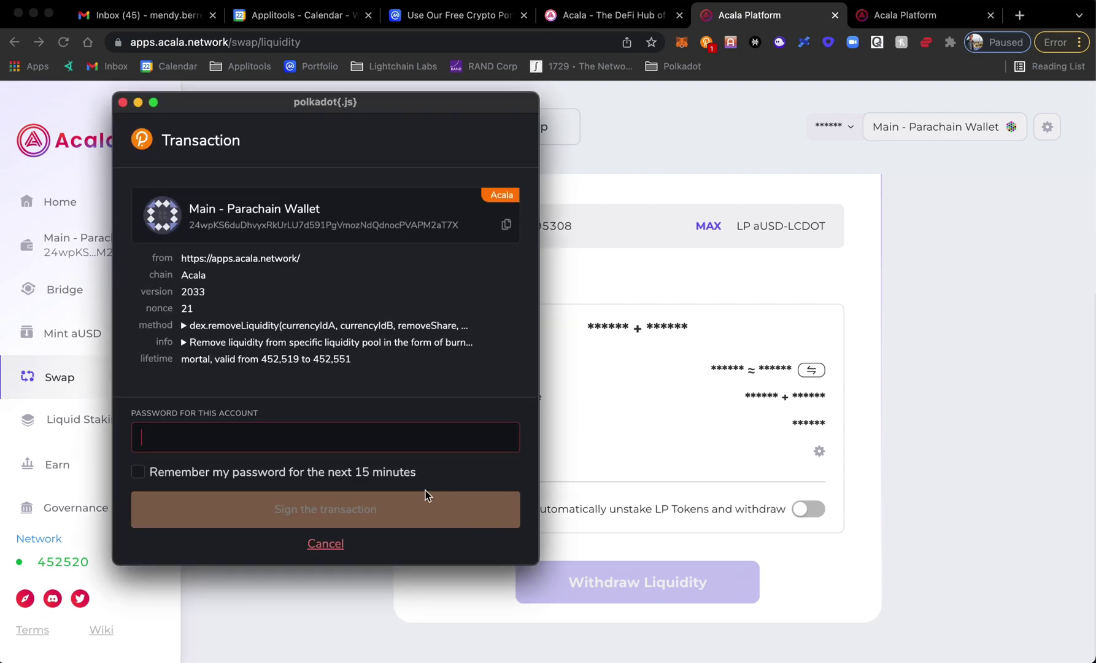
key("super+v")
left_click(421, 492)
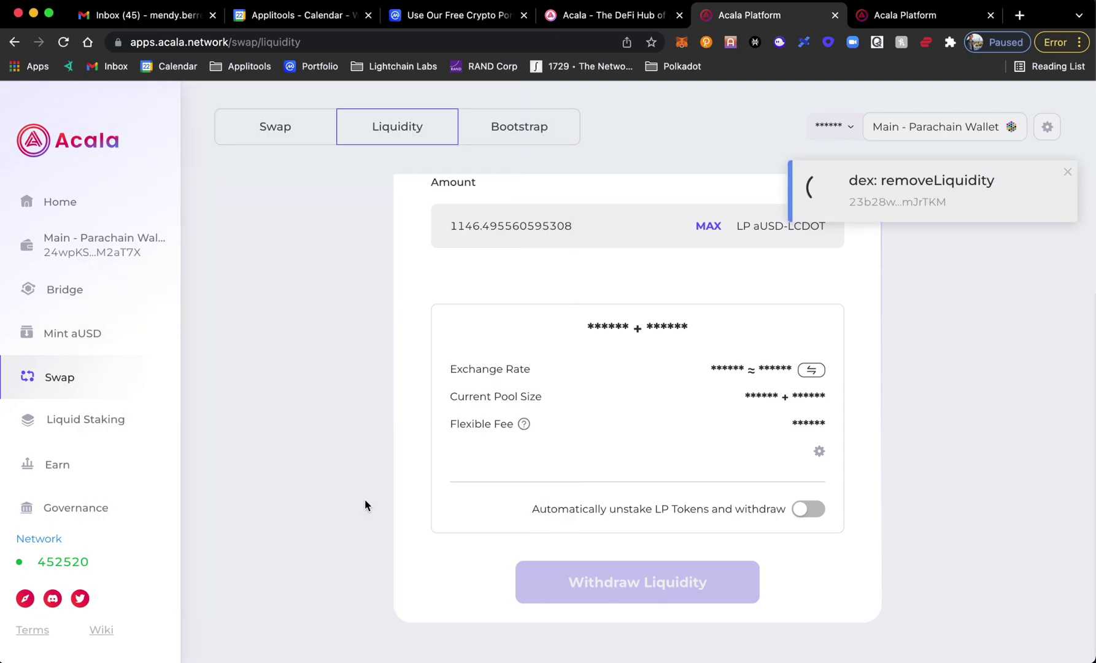
scroll(364, 499, "up", 3)
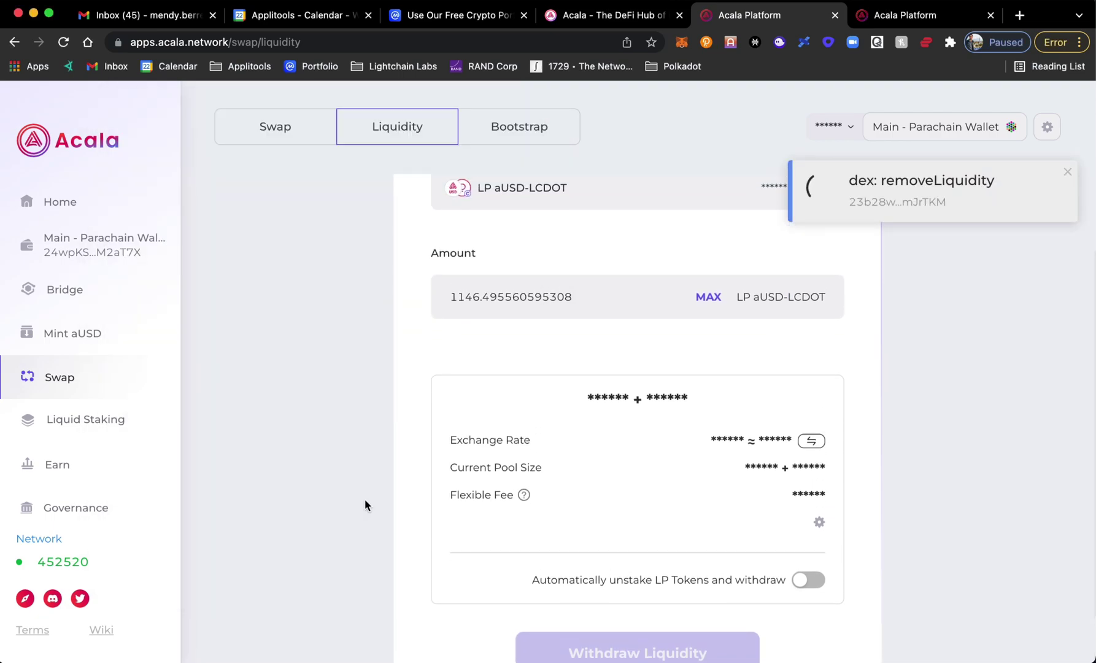
scroll(365, 499, "up", 5)
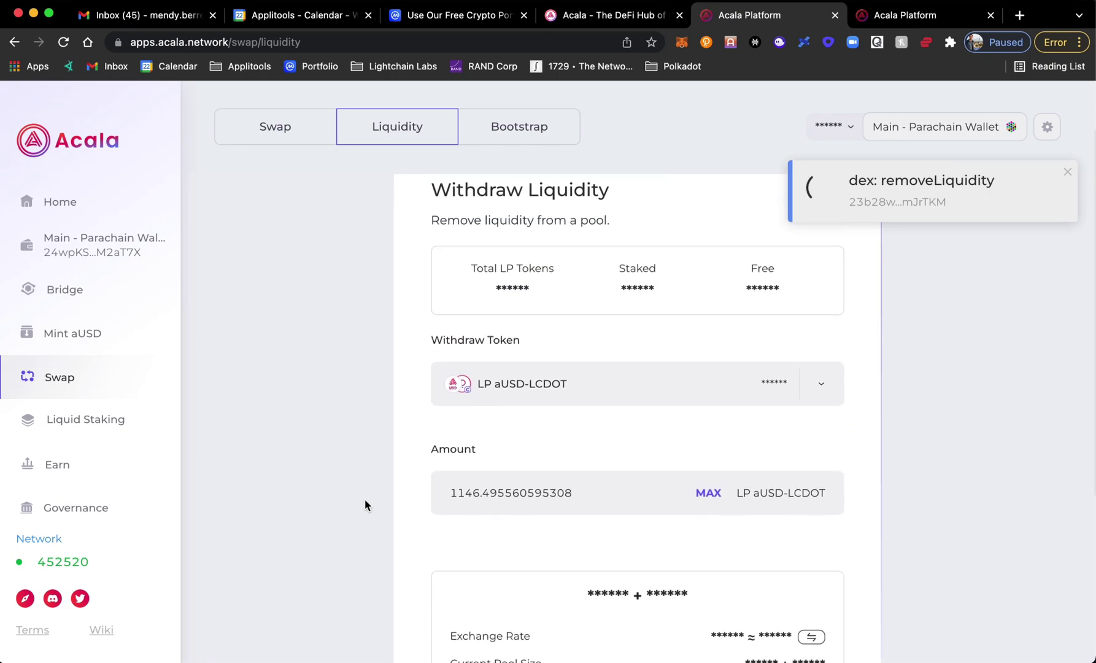
scroll(364, 499, "up", 2)
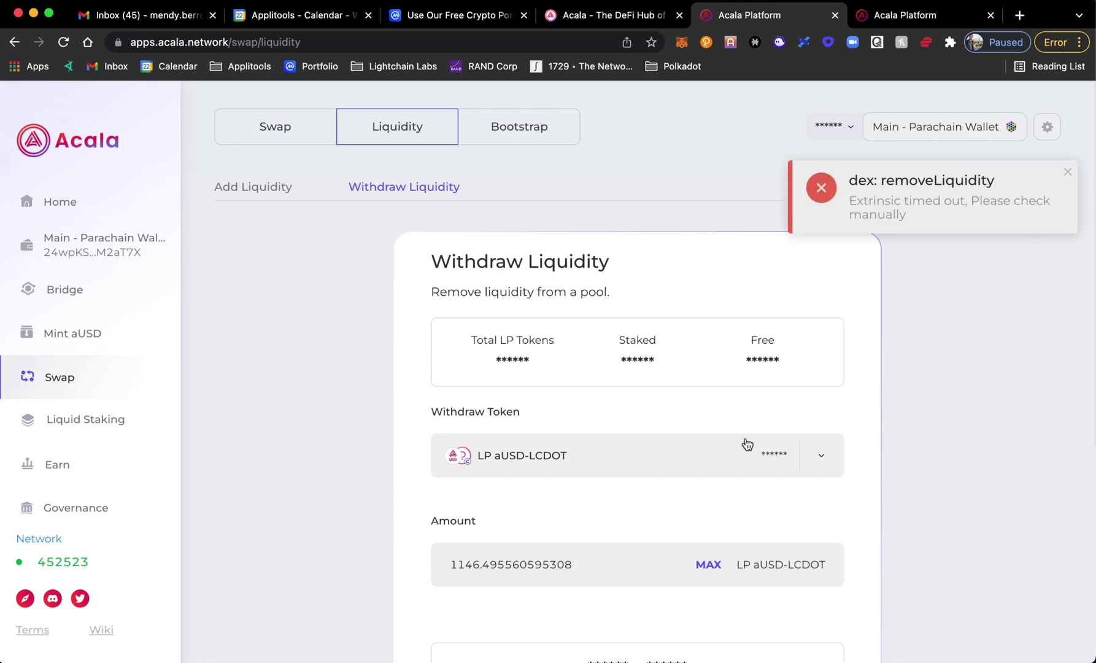
Dismiss the timeout notice, resubmit the withdrawal and sign it again with the account password.
left_click(1068, 173)
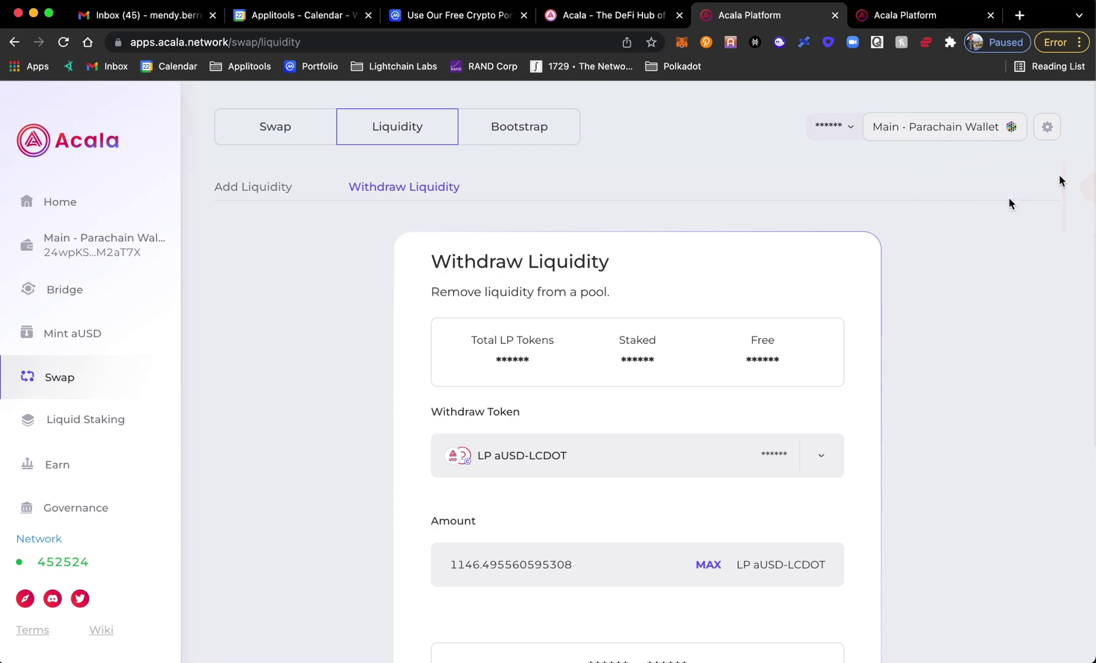
scroll(559, 511, "down", 5)
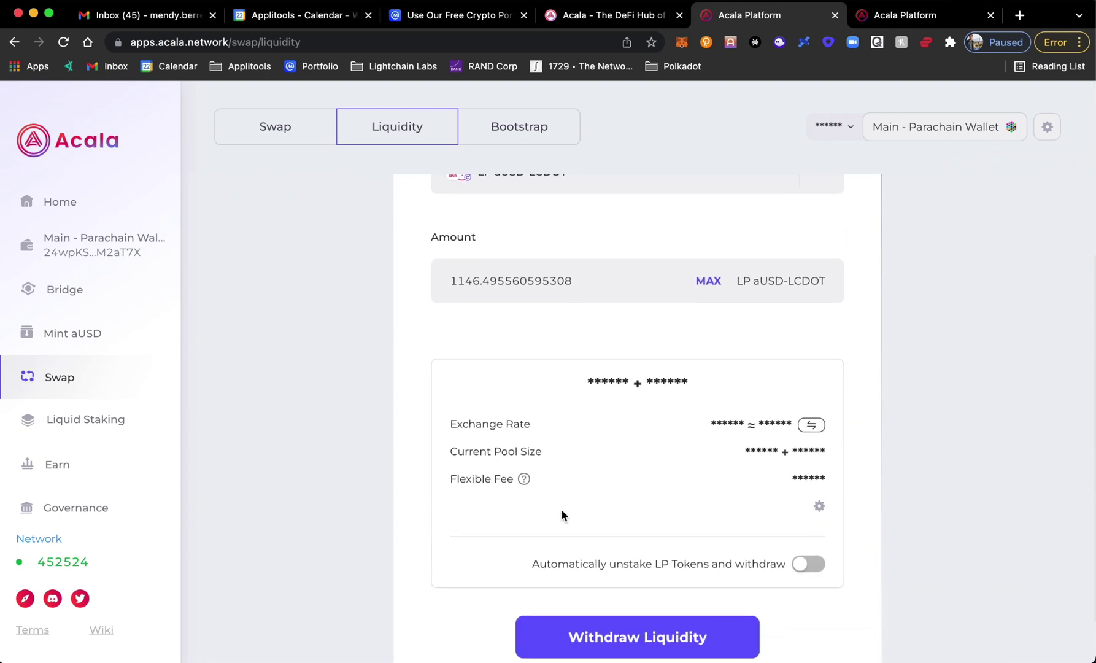
scroll(419, 444, "up", 2)
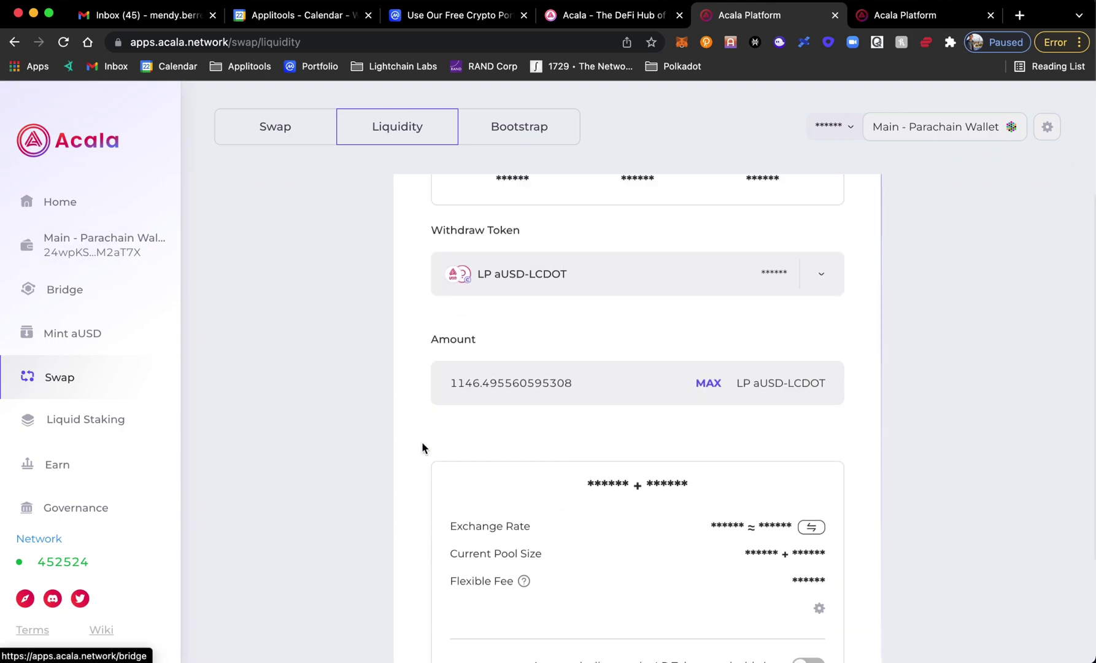
scroll(423, 448, "down", 3)
left_click(706, 568)
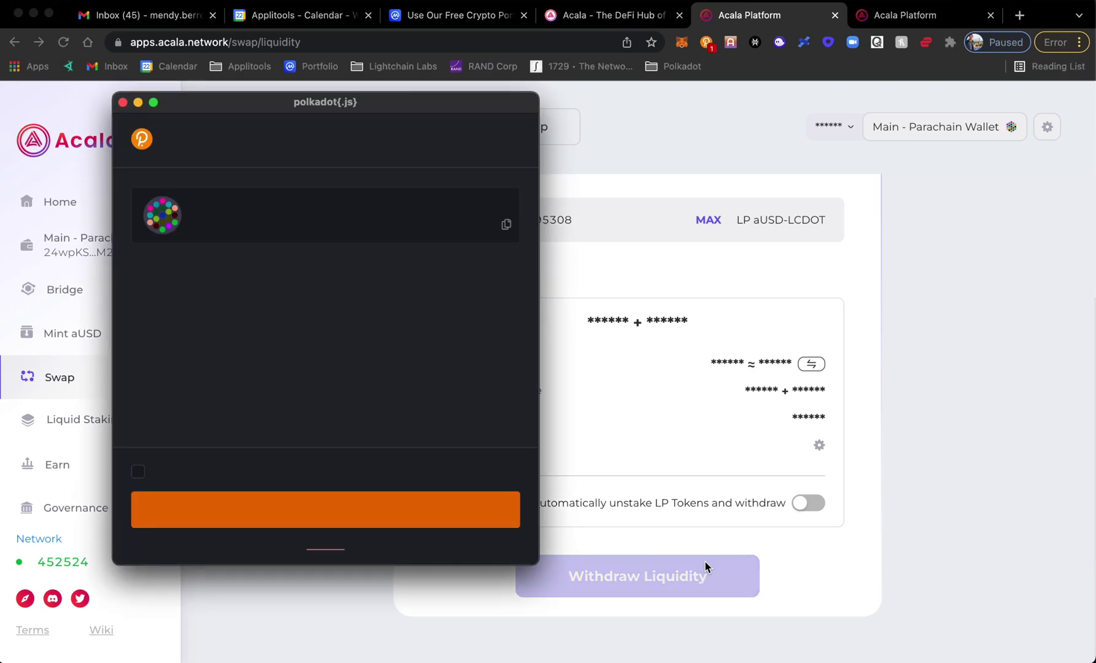
key("super+v")
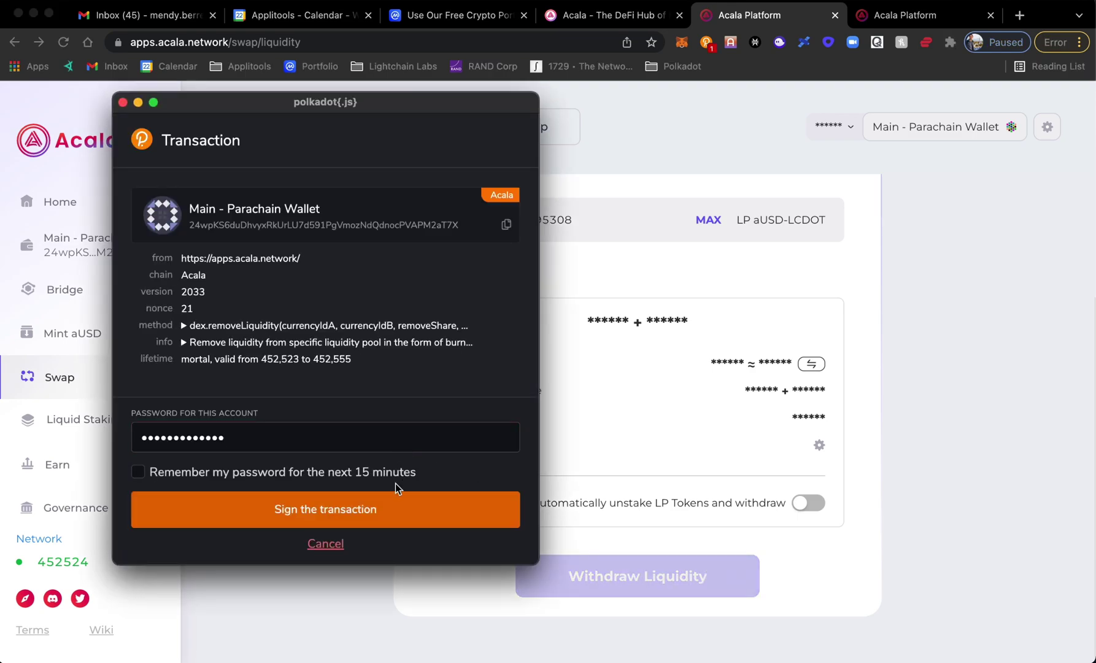
left_click(392, 504)
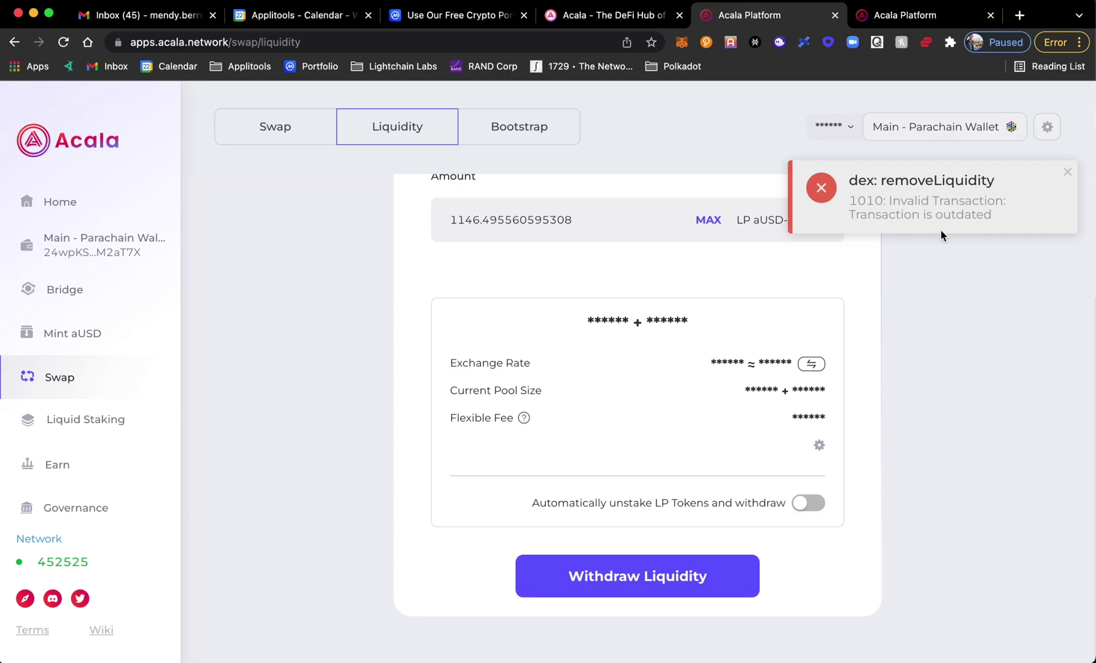
Dismiss the outdated-transaction error and the Bridging DOT notice.
left_click(1068, 174)
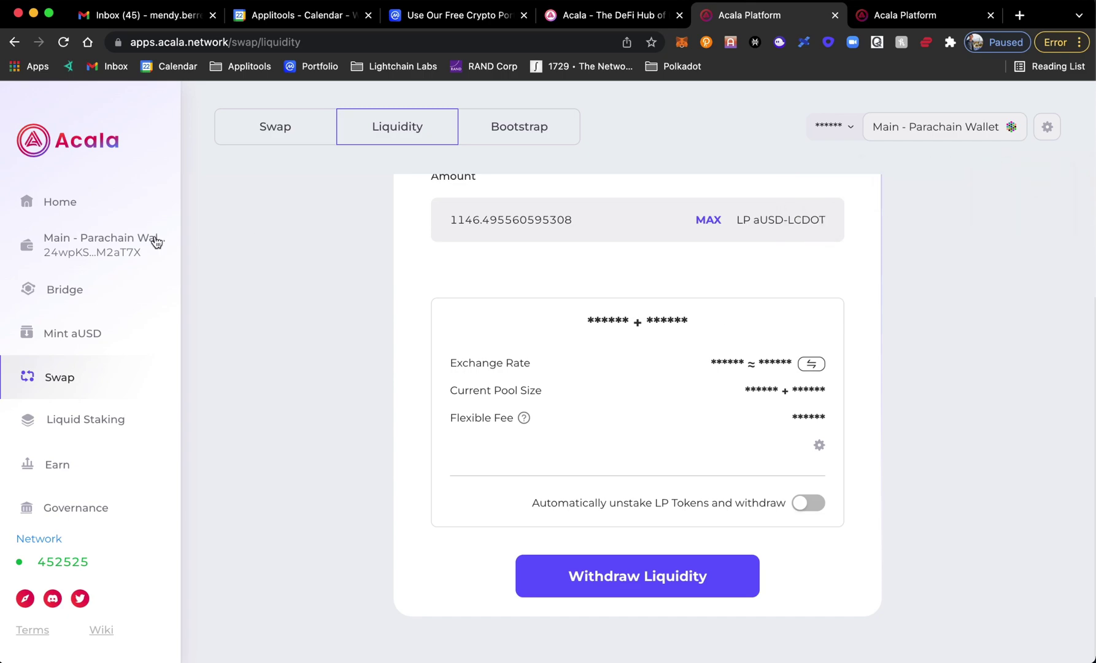
left_click(69, 291)
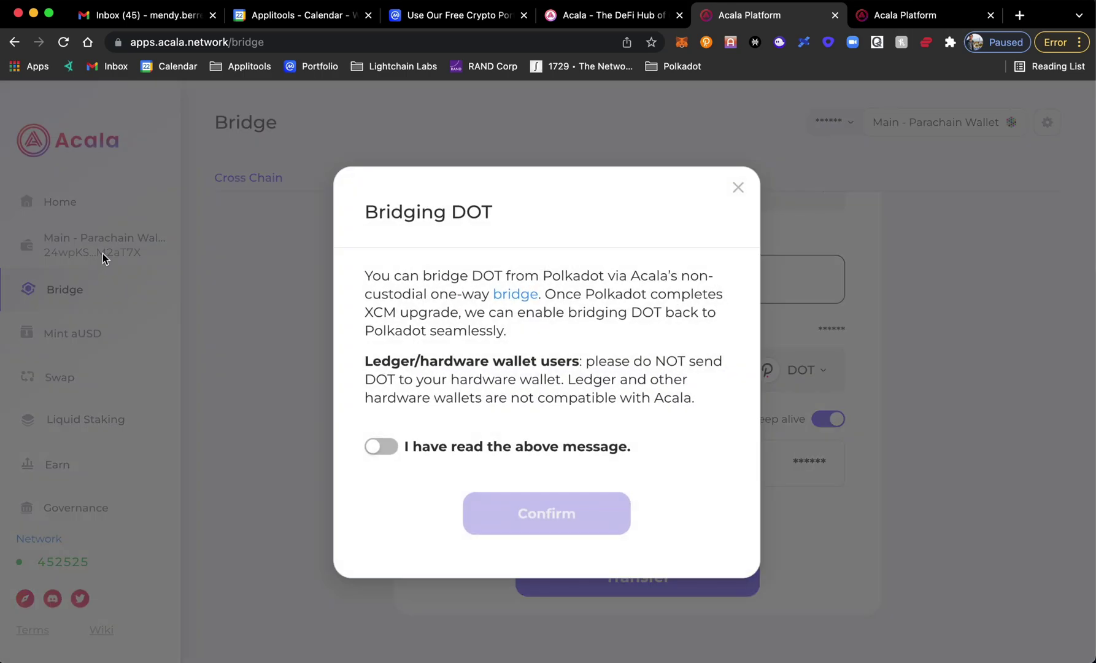
left_click(738, 187)
Review the LCDOT vault's details (323.86% ratio) via Portfolio vault management, then return to Swap.
left_click(142, 251)
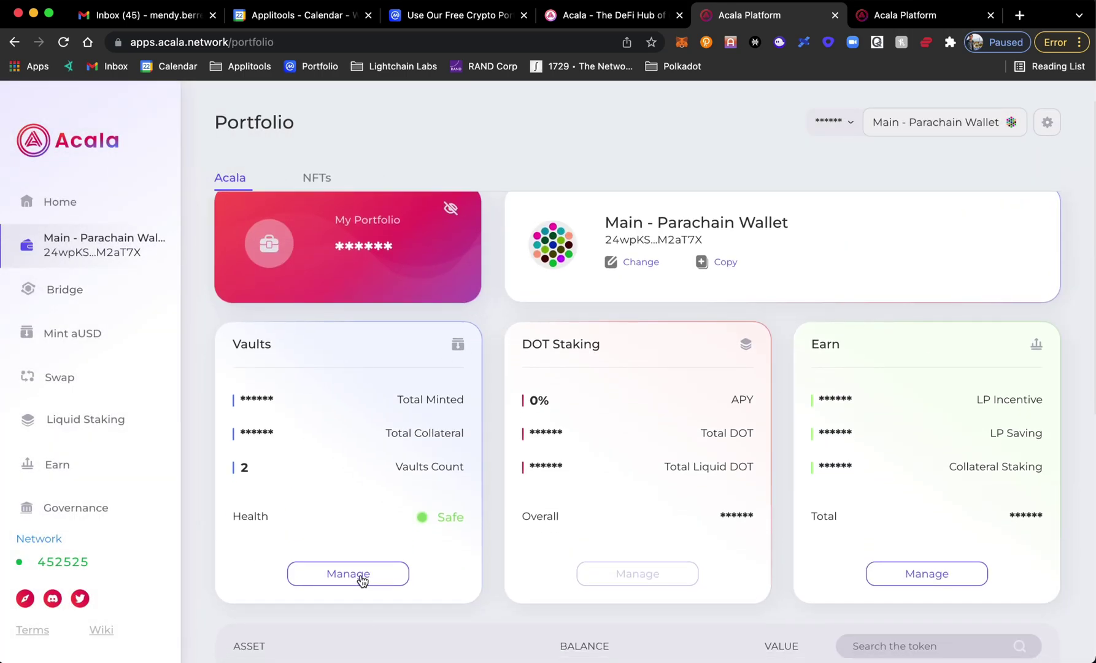
left_click(362, 577)
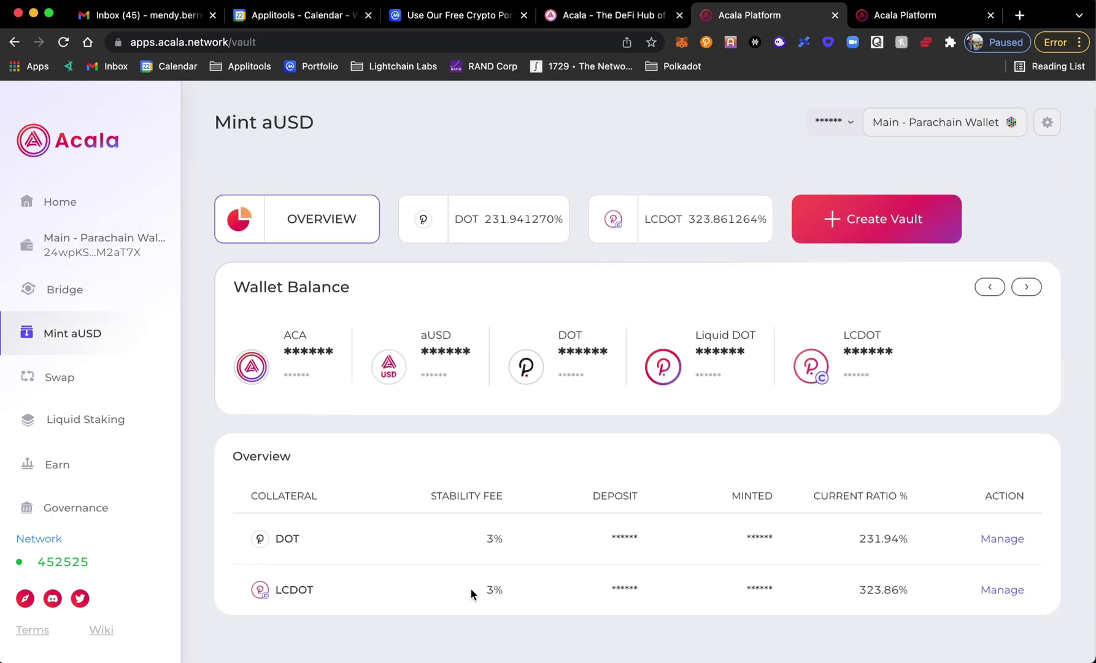
left_click(594, 234)
scroll(652, 457, "down", 5)
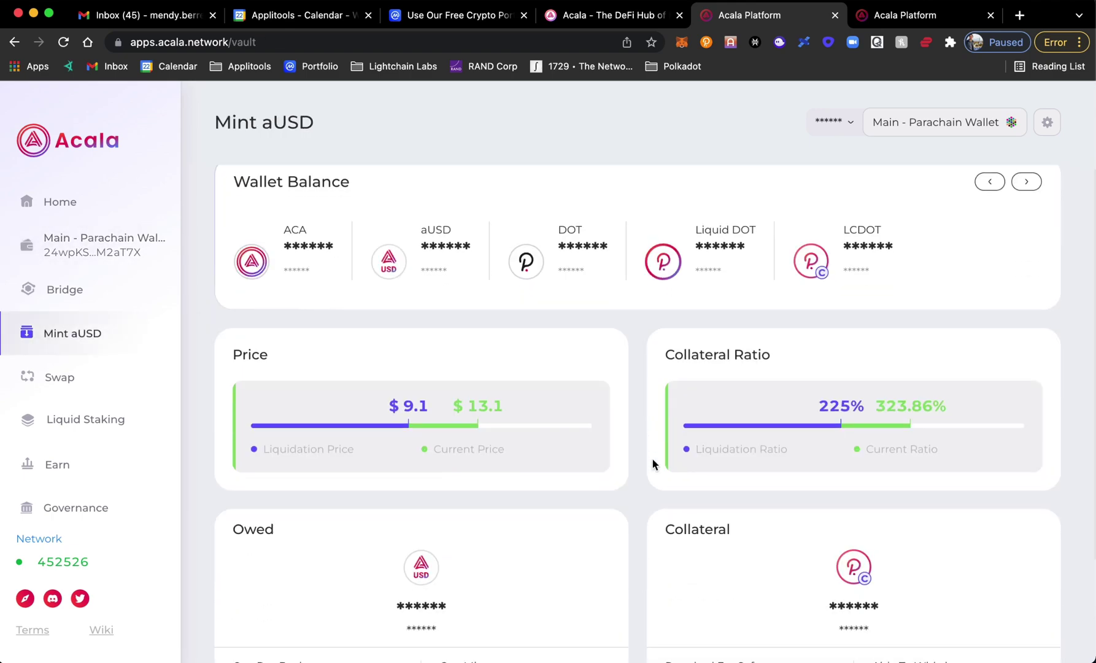
scroll(651, 457, "up", 5)
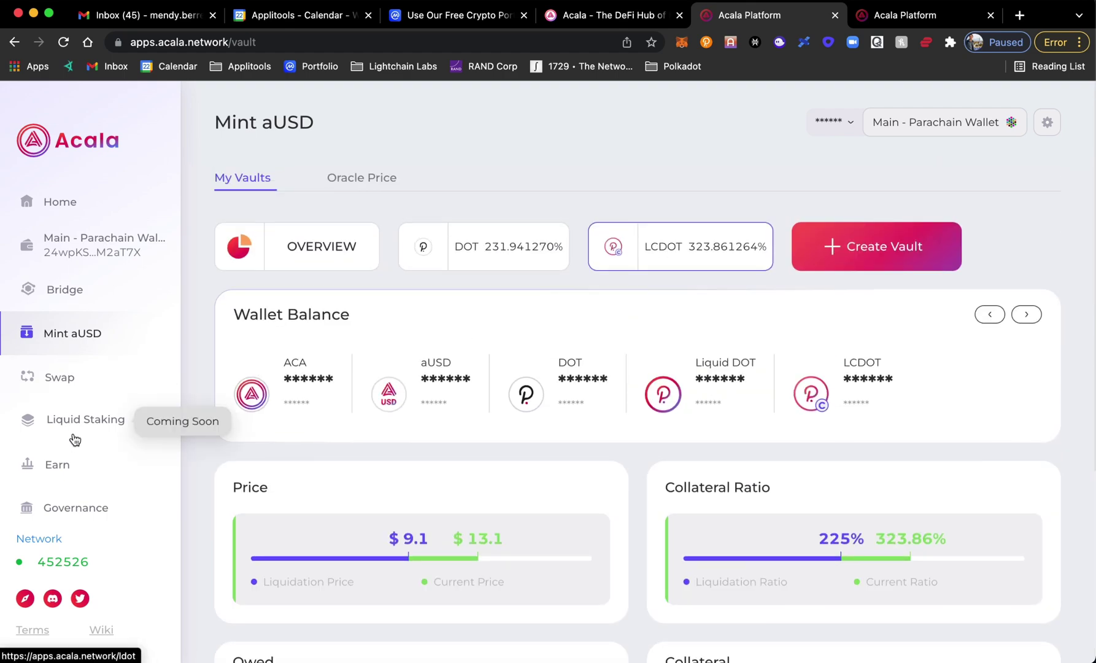
left_click(75, 390)
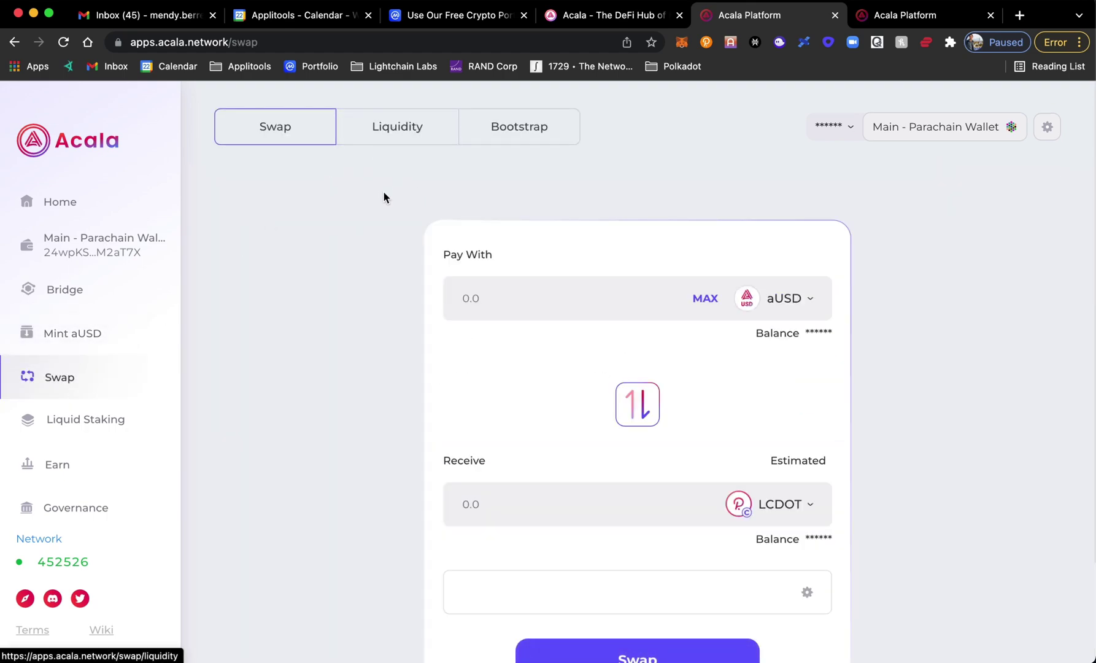
Choose LP aUSD-LCDOT, fill the max 1146.495560595308 and submit the withdrawal for signing.
left_click(377, 118)
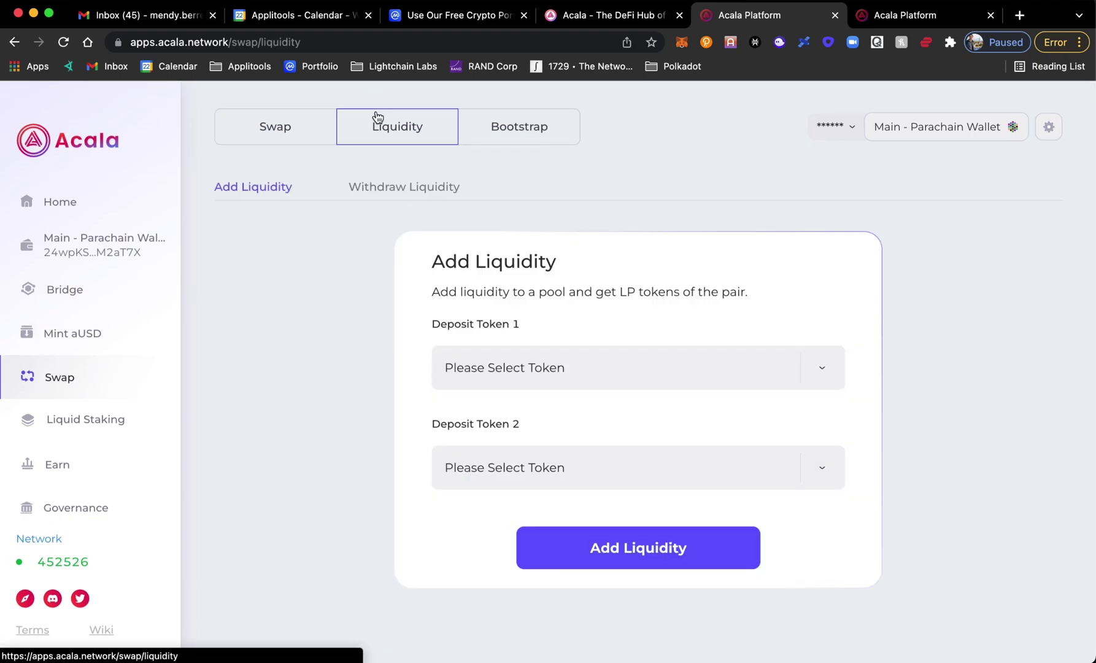
left_click(373, 185)
scroll(518, 384, "down", 2)
left_click(519, 384)
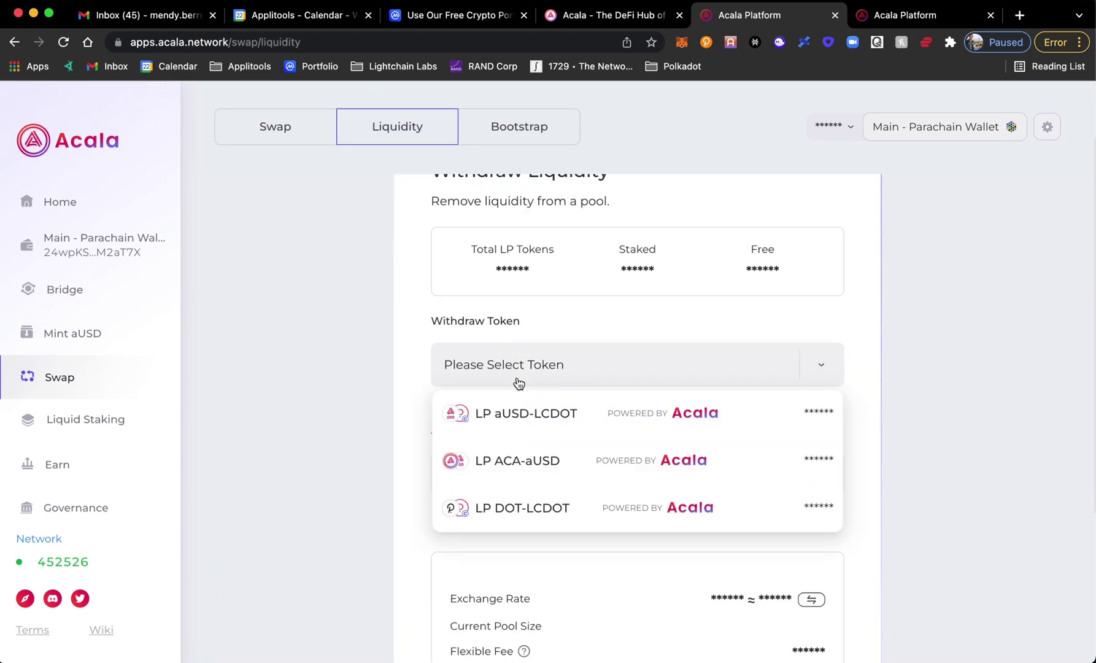
left_click(543, 413)
scroll(404, 489, "down", 2)
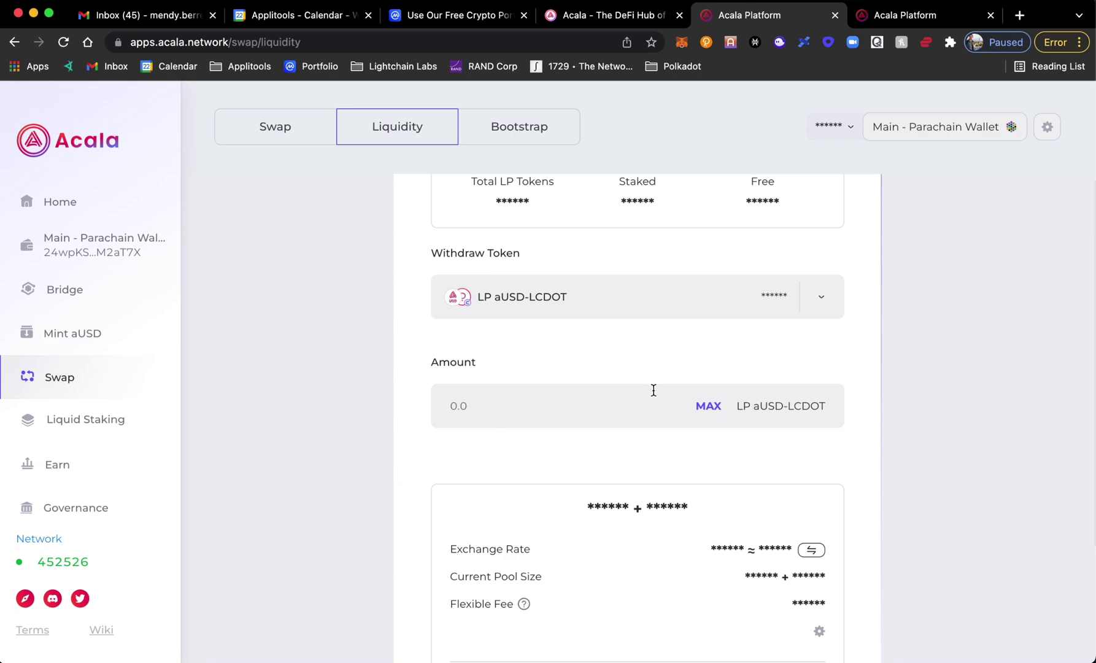
left_click(709, 407)
scroll(654, 498, "down", 4)
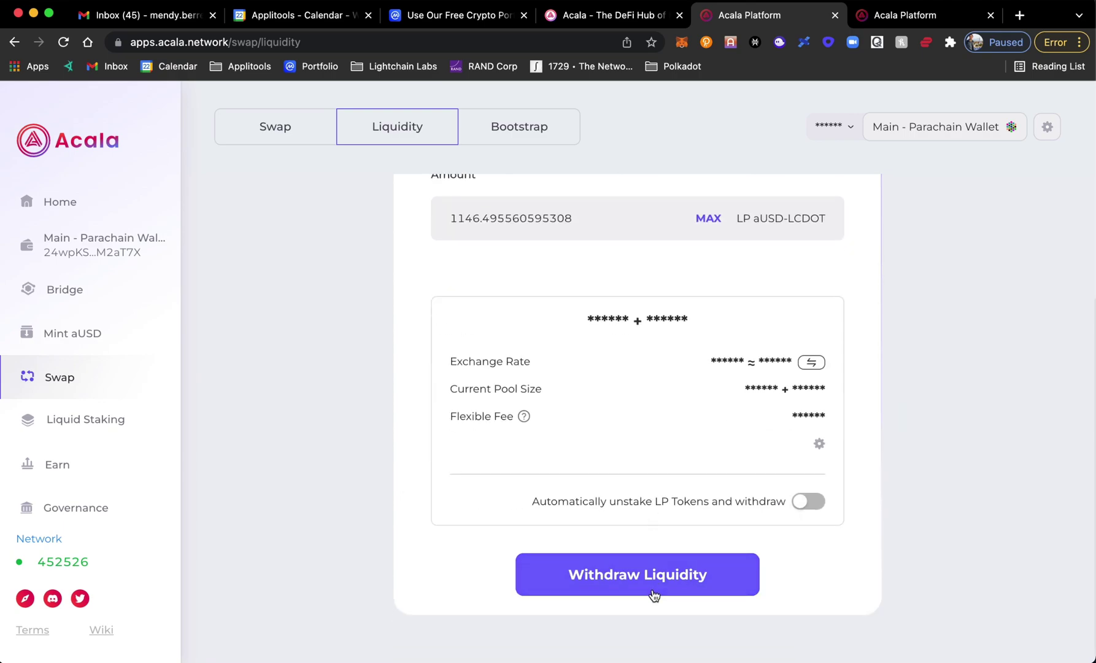
left_click(654, 592)
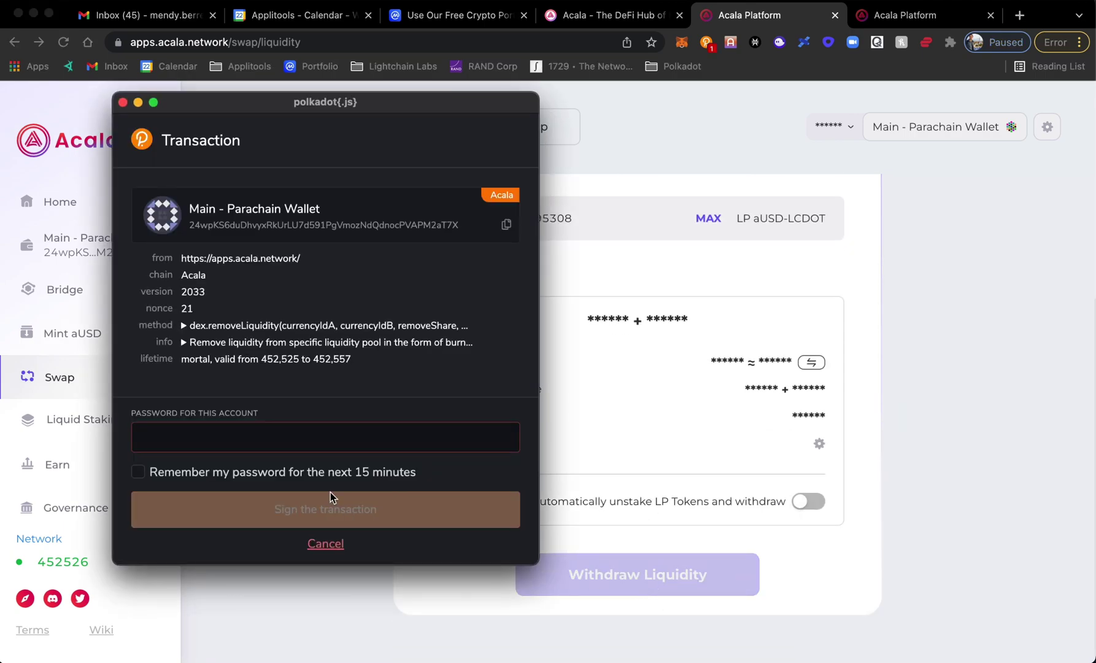
Sign the withdrawal with the account password; it fails with 1010 Transaction is outdated.
key("super+v")
left_click(329, 498)
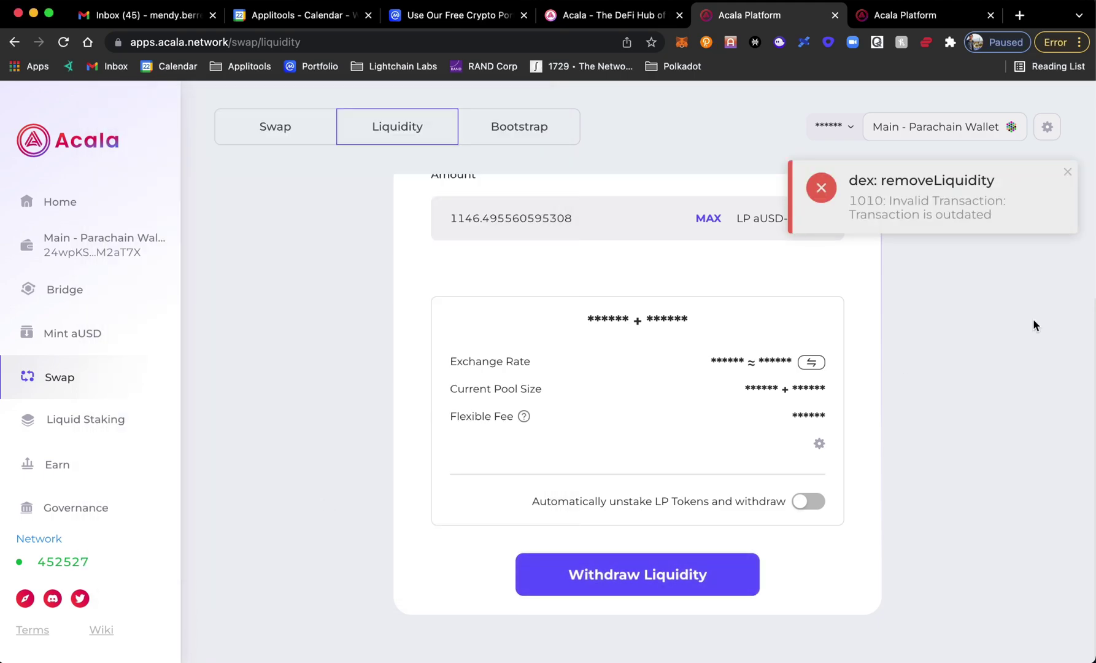
left_click_drag(853, 177, 893, 201)
left_click(1001, 203)
Copy the 'dex: removeLiquidity 1010: Invalid Transaction' error and search Google for it in a new tab.
double_click(893, 201)
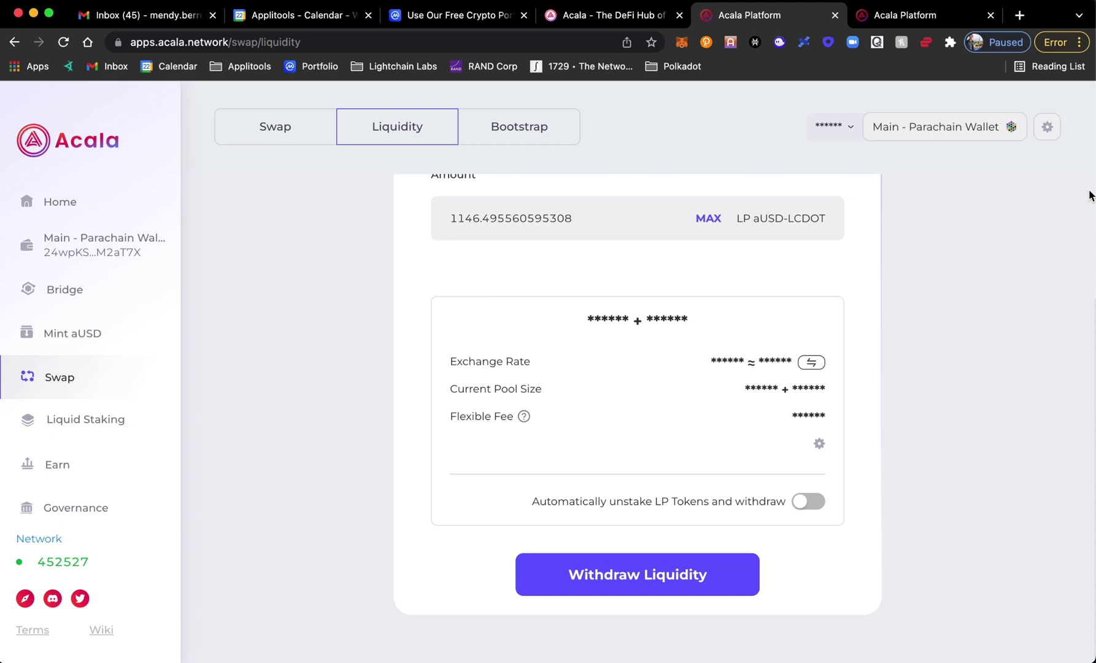
scroll(512, 340, "up", 1)
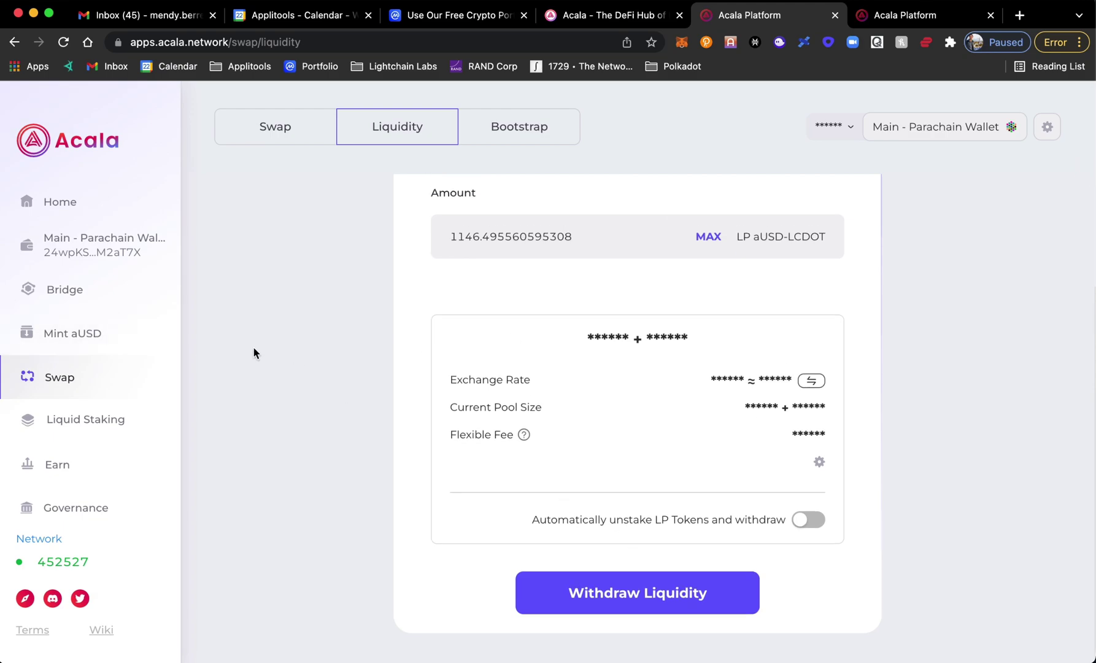
left_click(111, 253)
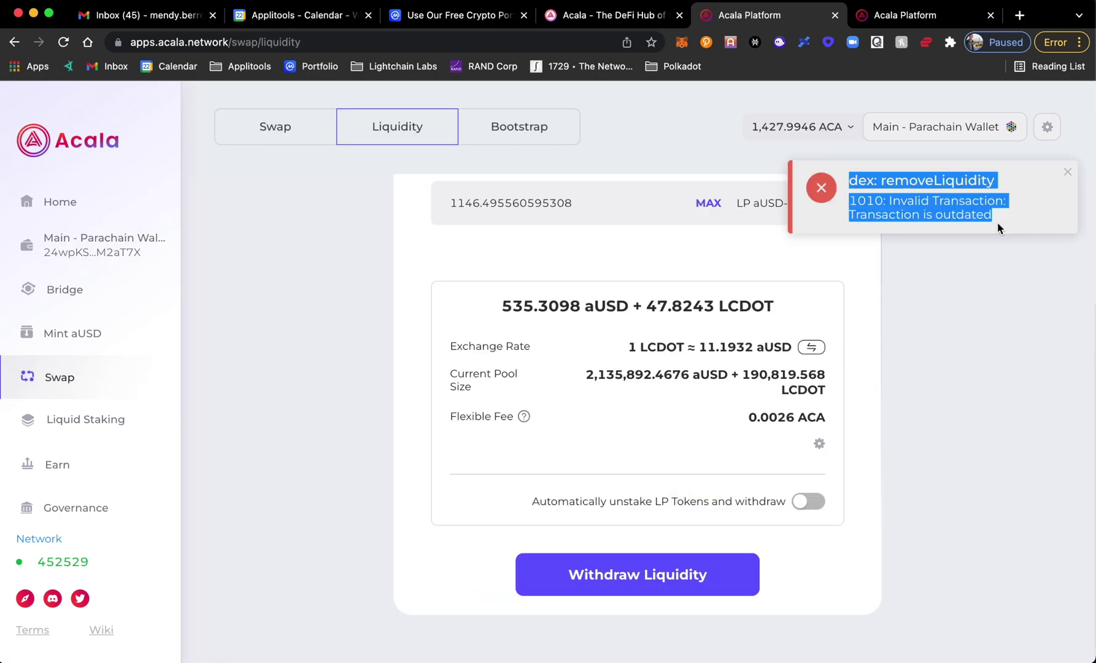
key("ctrl+c")
key("ctrl+t")
key("ctrl+v")
key("Return")
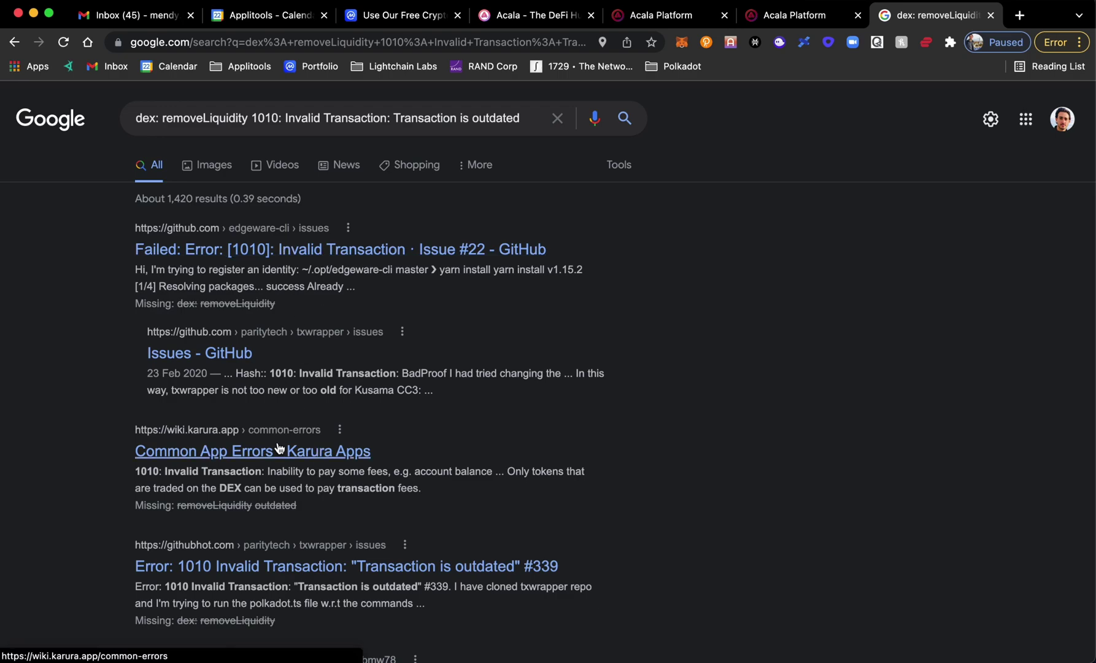
Open the 'Common App Errors - Karura Apps' link from the Google results.
scroll(291, 462, "up", 3)
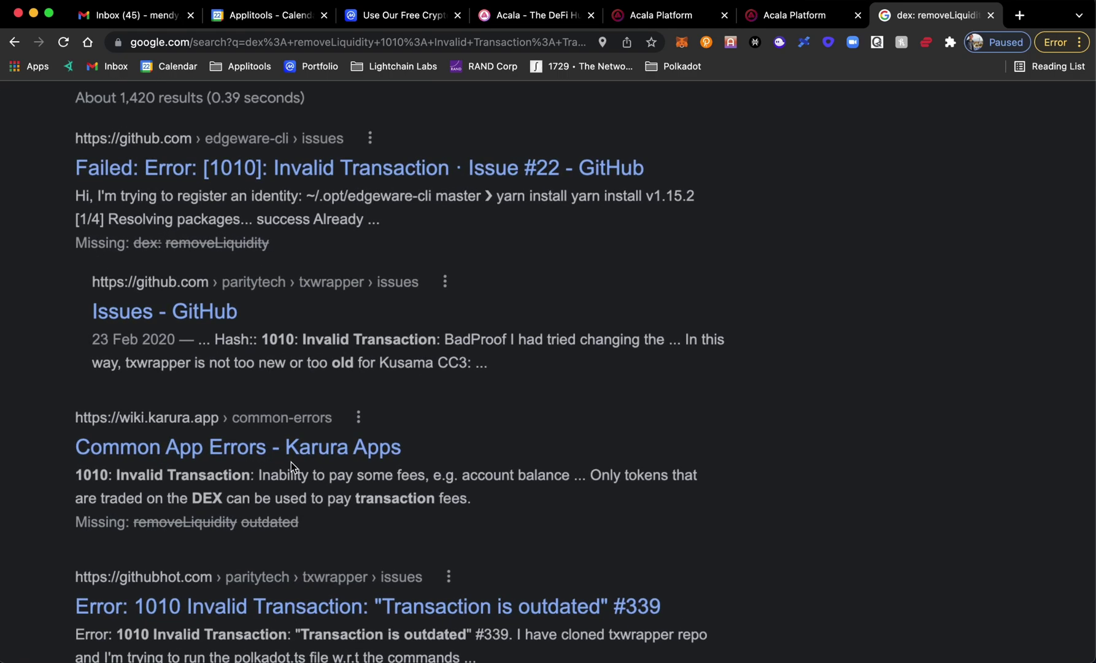
scroll(291, 462, "down", 1)
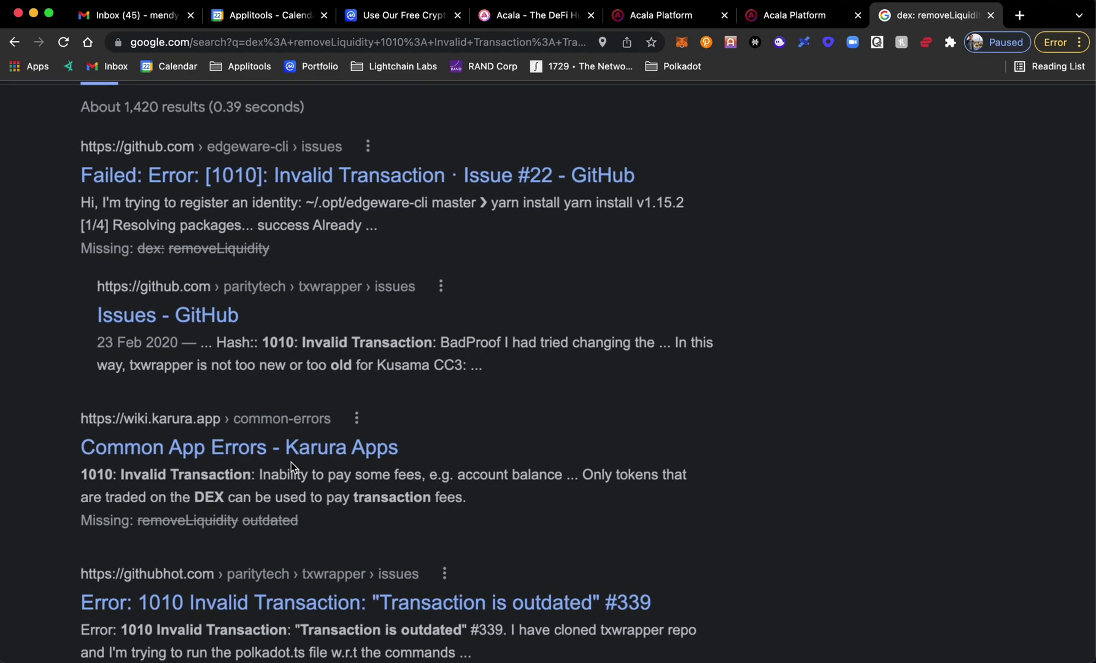
scroll(291, 462, "down", 3)
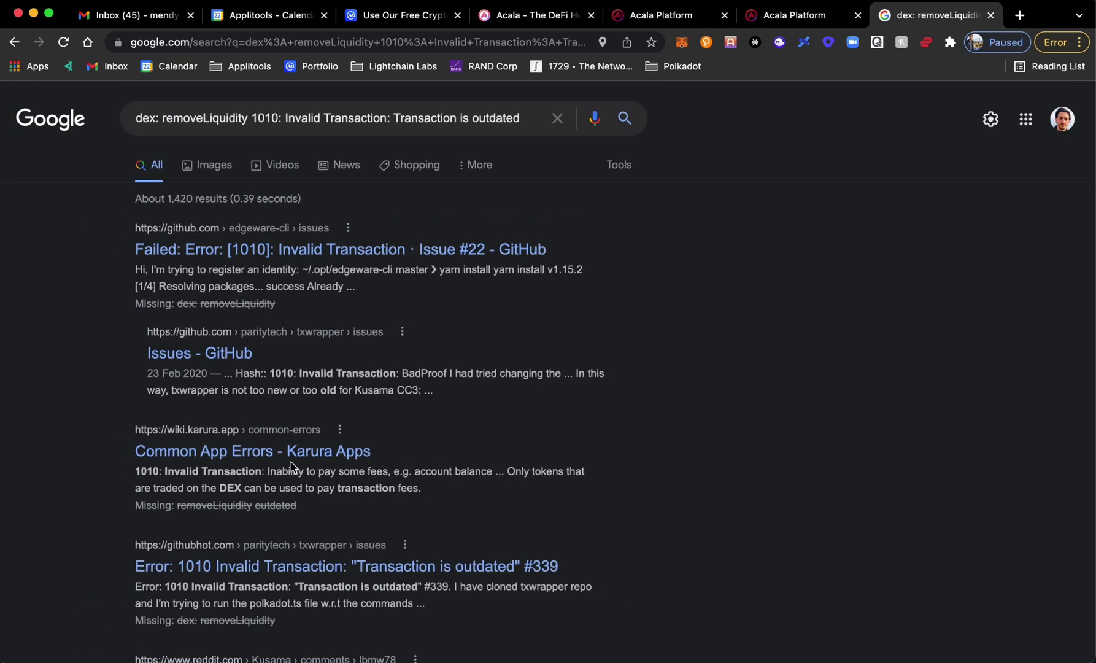
left_click(291, 460)
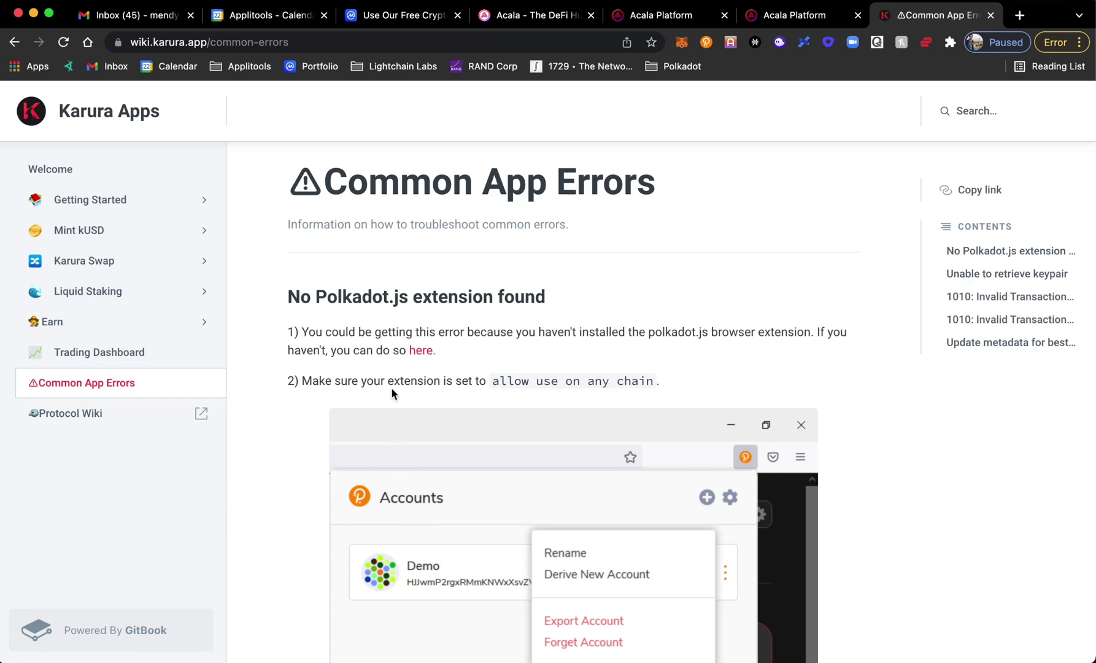
In the Polkadot.js extension, set the Main - Parachain Wallet account's chain to Acala and close it.
scroll(455, 455, "down", 6)
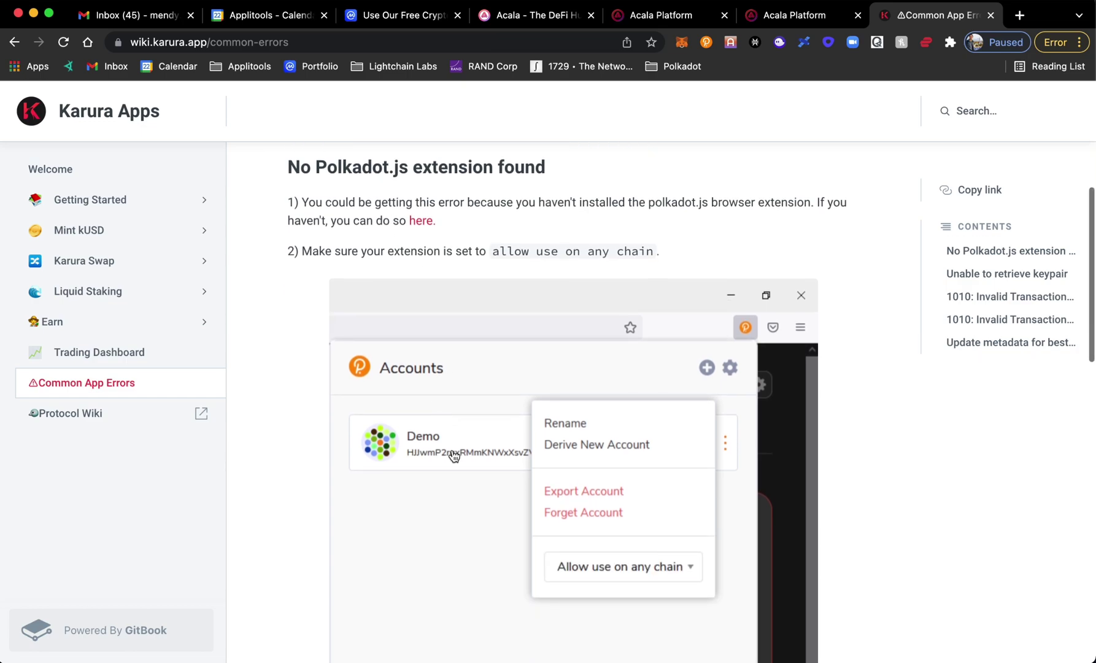
scroll(520, 569, "up", 5)
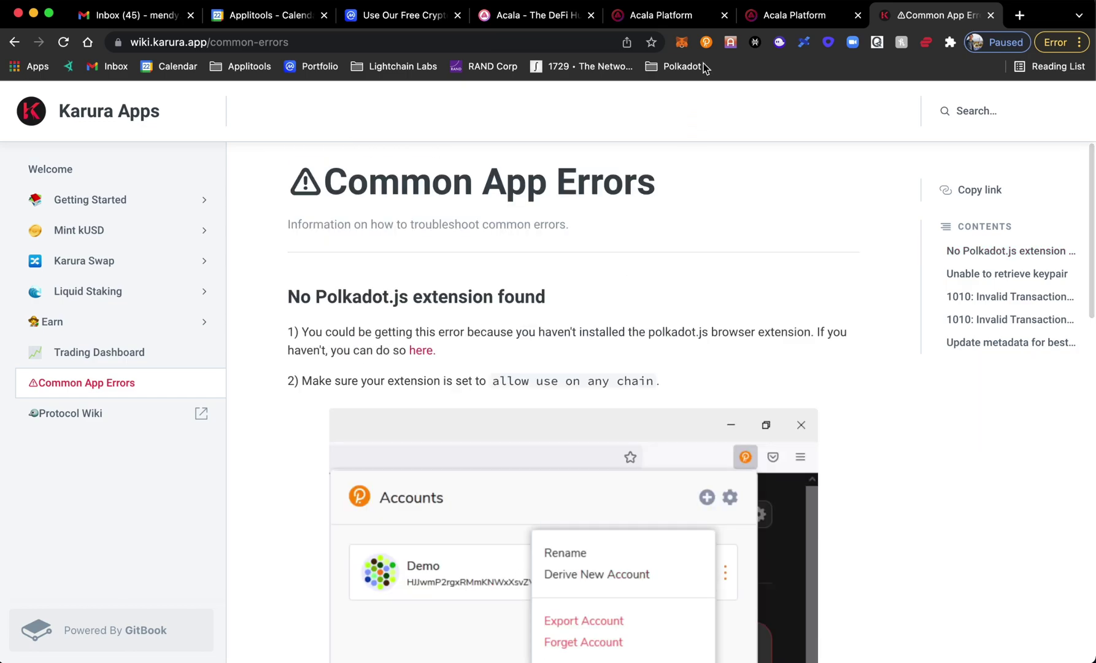
left_click(707, 42)
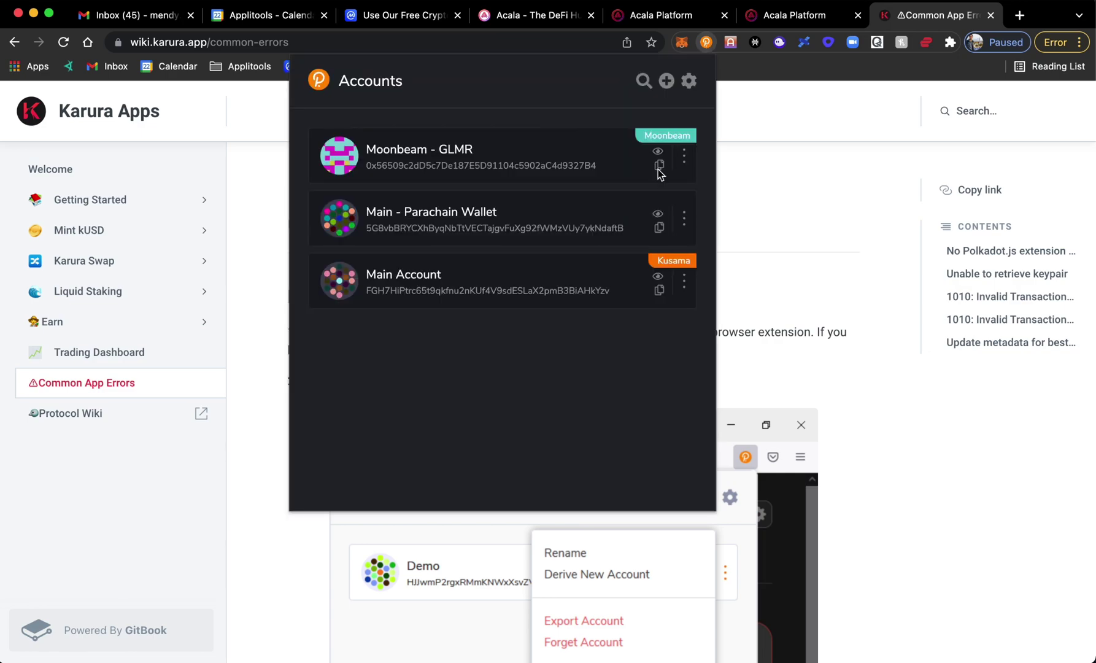
left_click(683, 222)
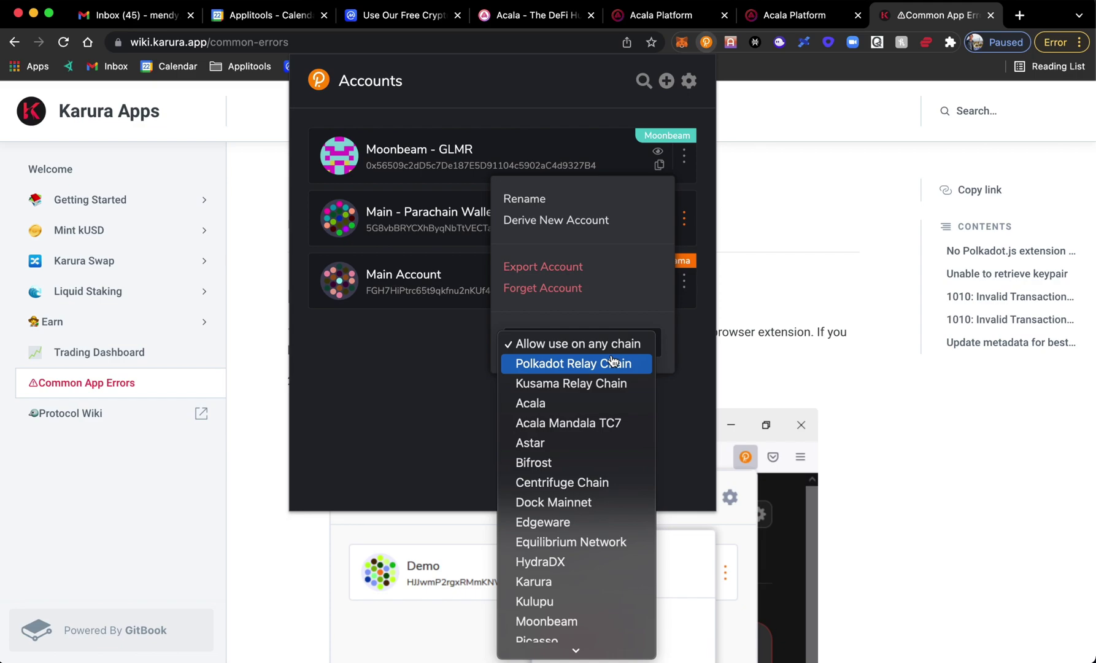
left_click(589, 408)
left_click(787, 281)
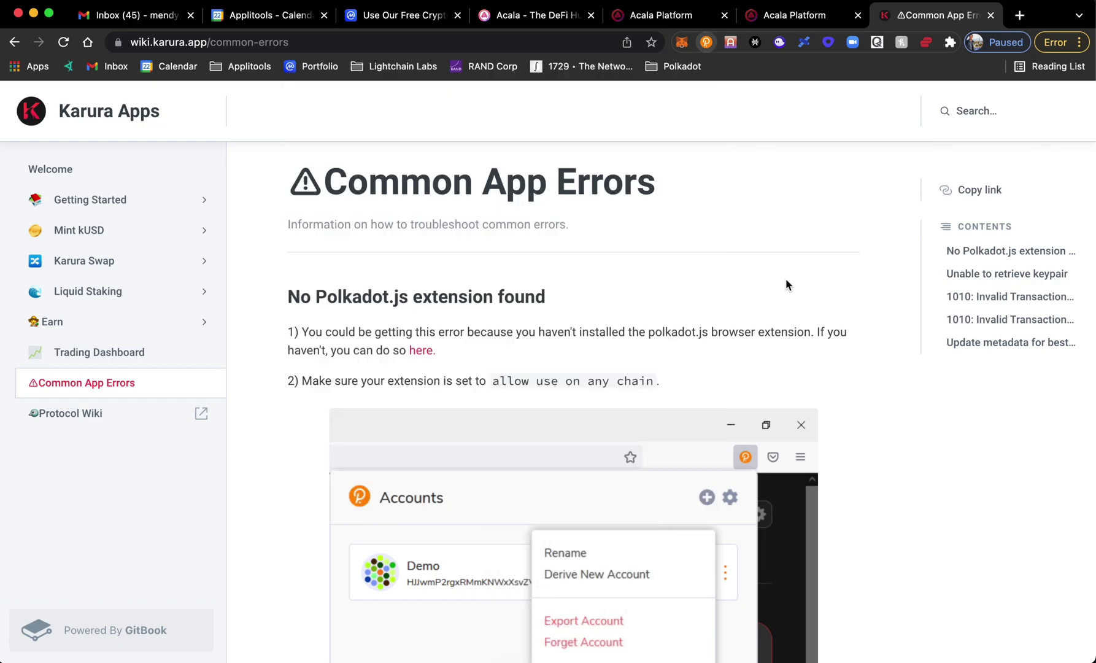
Back in Acala Platform, open Swap's Liquidity section and check the wallet token balances and deposit tokens.
left_click(809, 19)
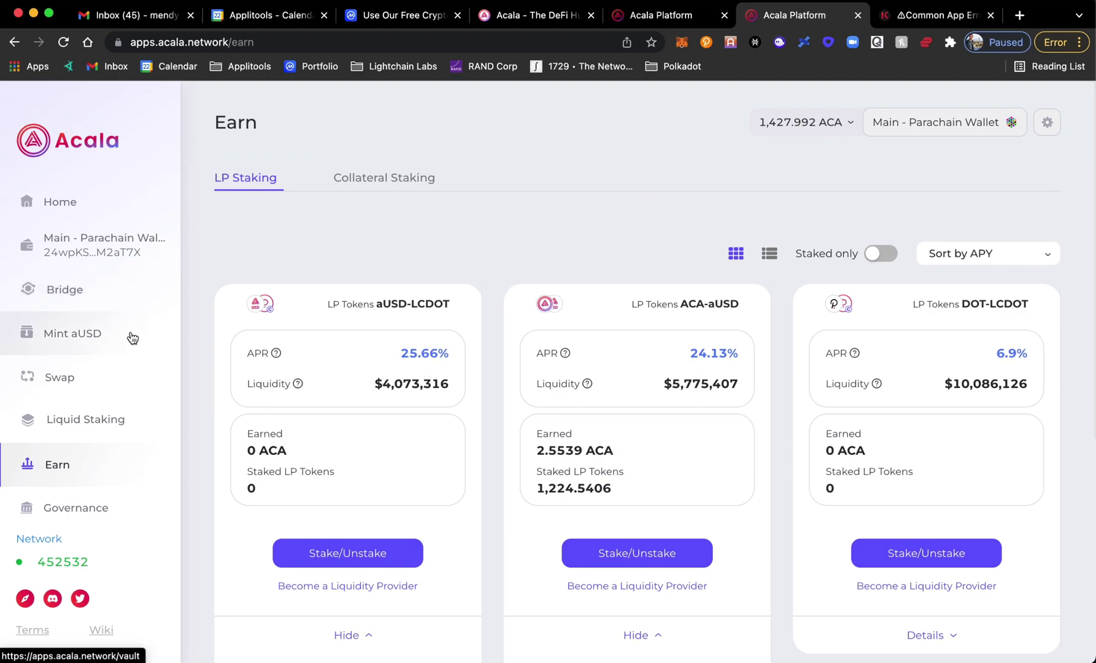
left_click(123, 378)
left_click(396, 132)
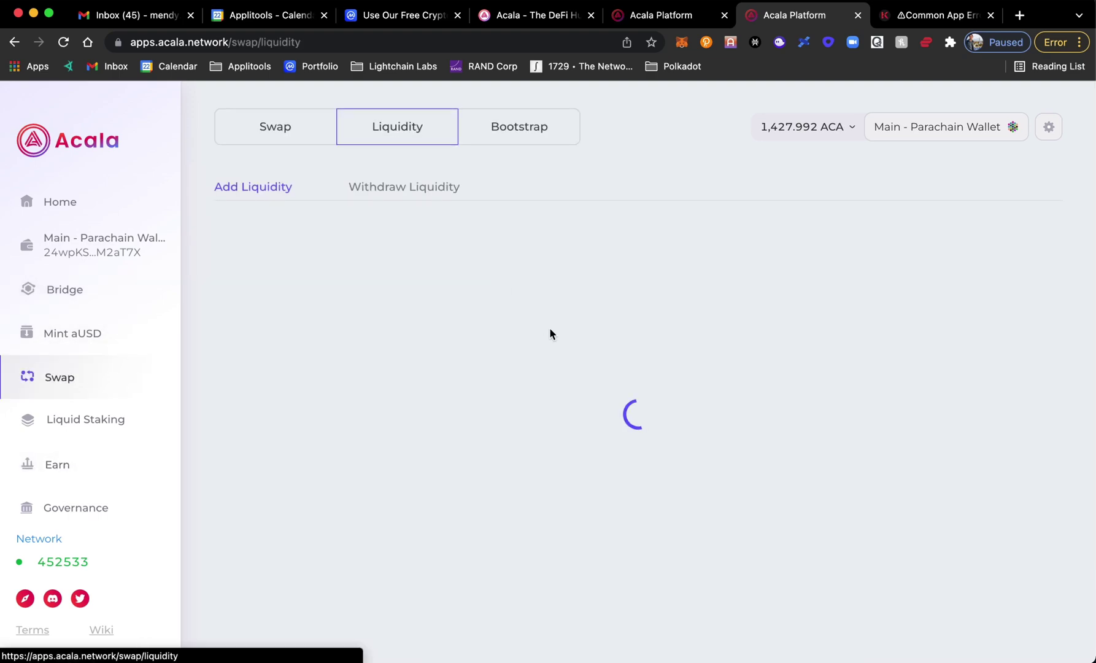
left_click(841, 136)
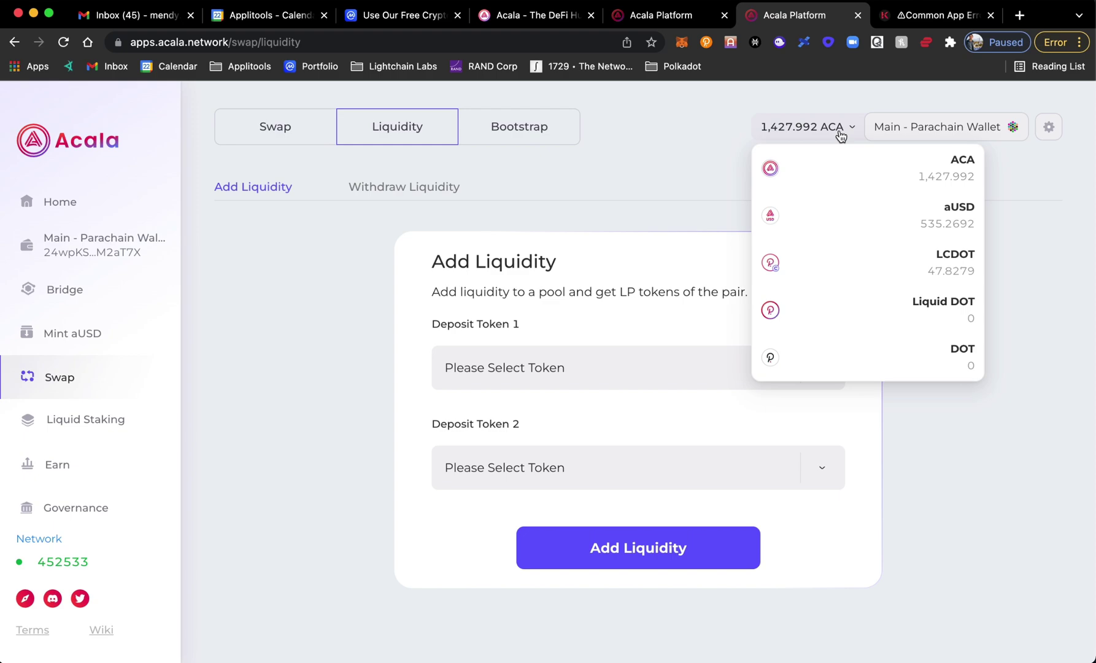
left_click(693, 164)
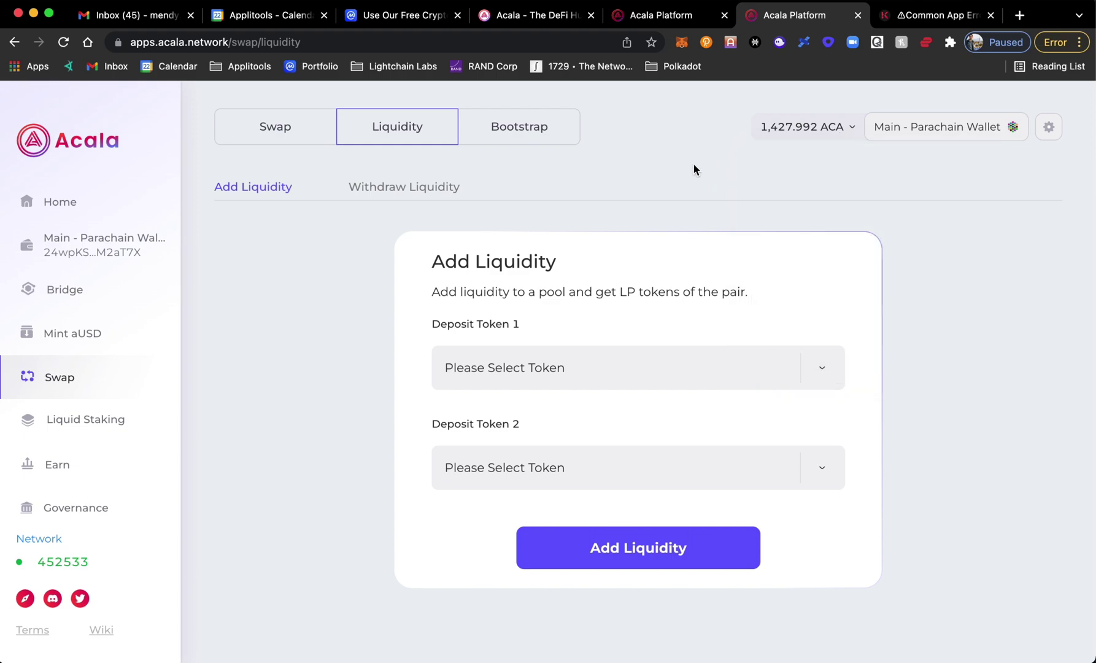
left_click(507, 387)
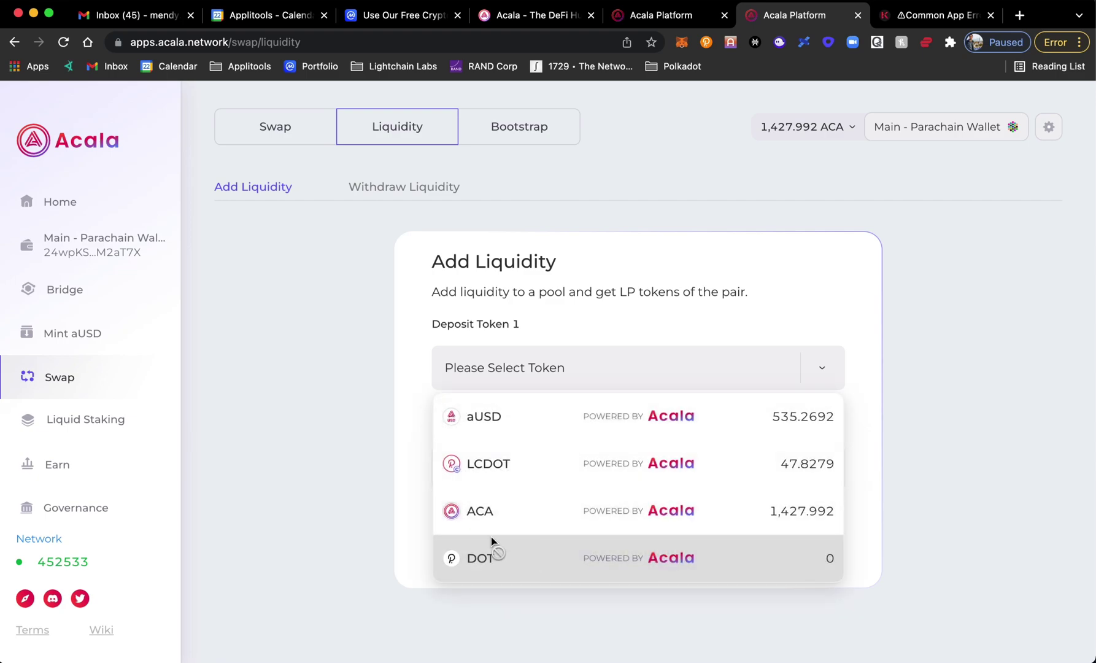
left_click(855, 181)
left_click(823, 126)
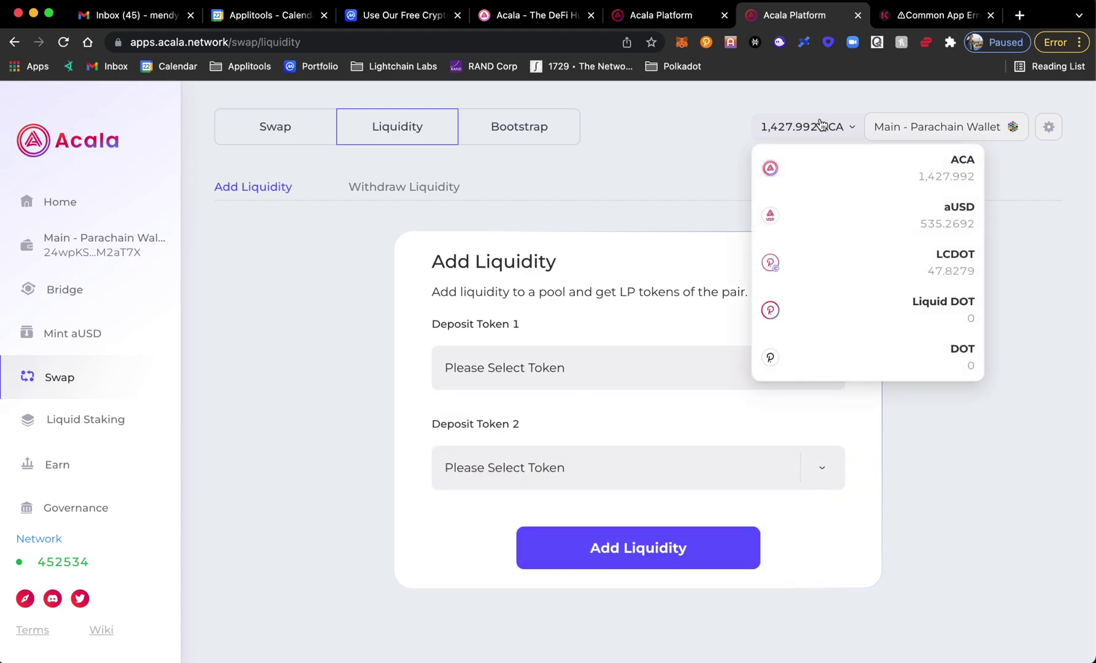
Select LP aUSD-LCDOT under Withdraw Liquidity, finding zero LP tokens, then go to Mint aUSD.
left_click(423, 190)
left_click(595, 458)
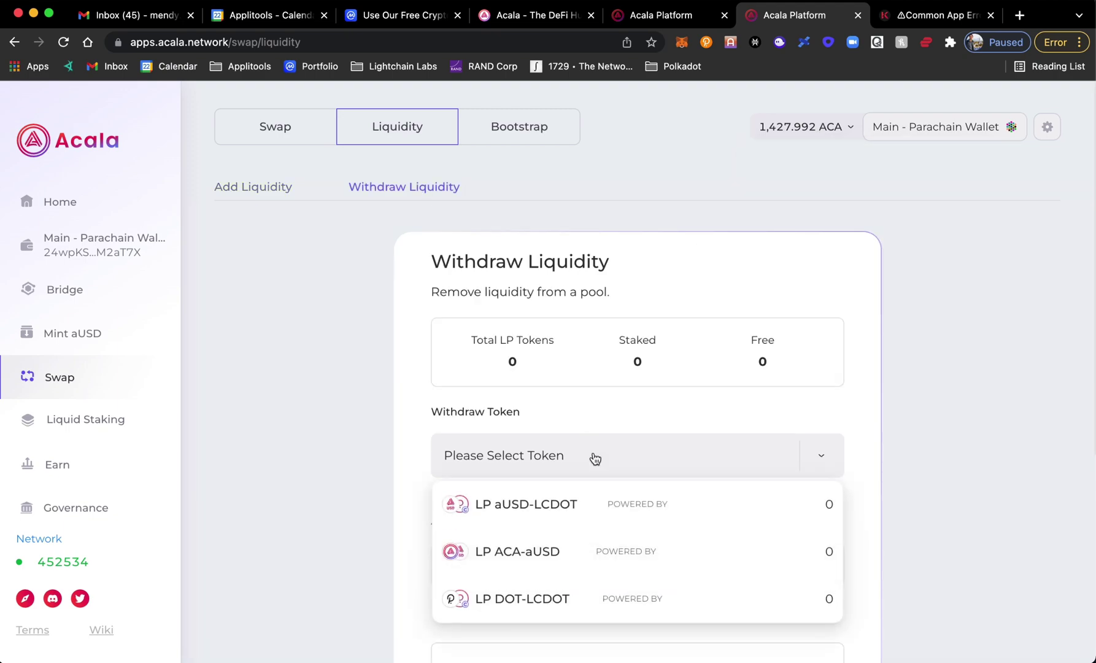
left_click(594, 501)
left_click(571, 471)
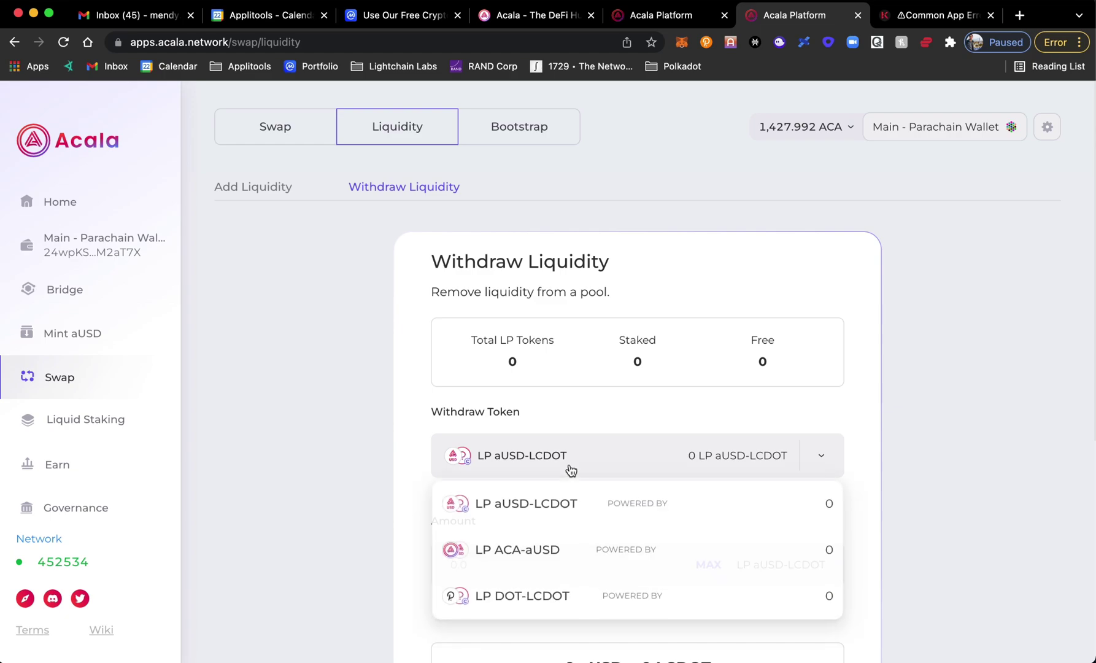
left_click(345, 433)
scroll(442, 524, "down", 1)
scroll(442, 523, "down", 5)
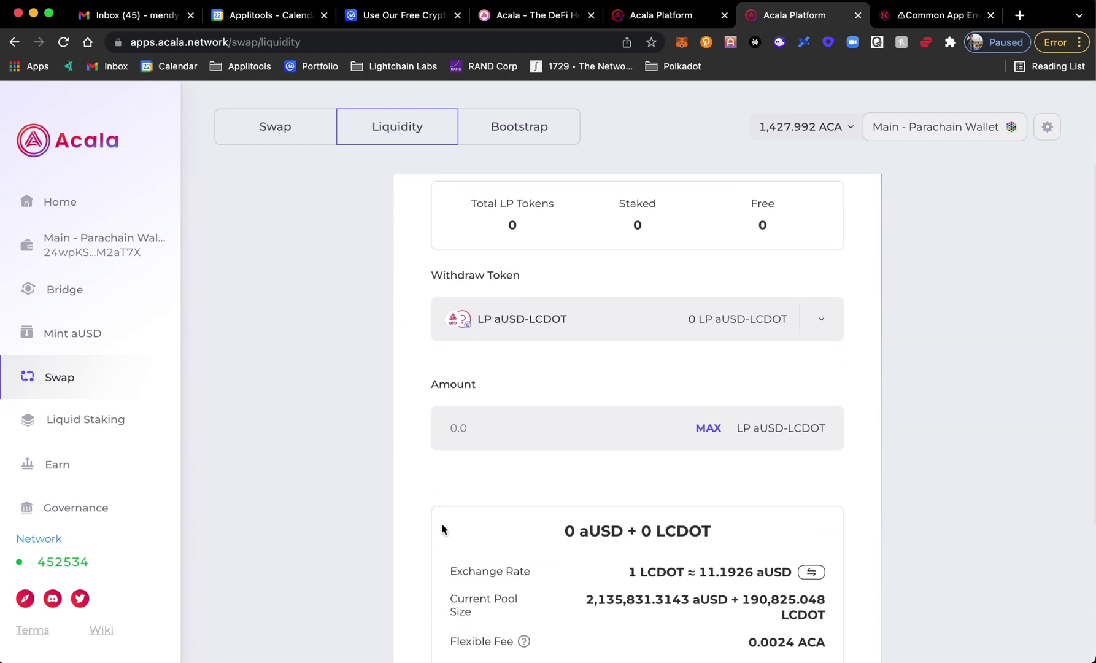
scroll(441, 524, "up", 3)
left_click(80, 329)
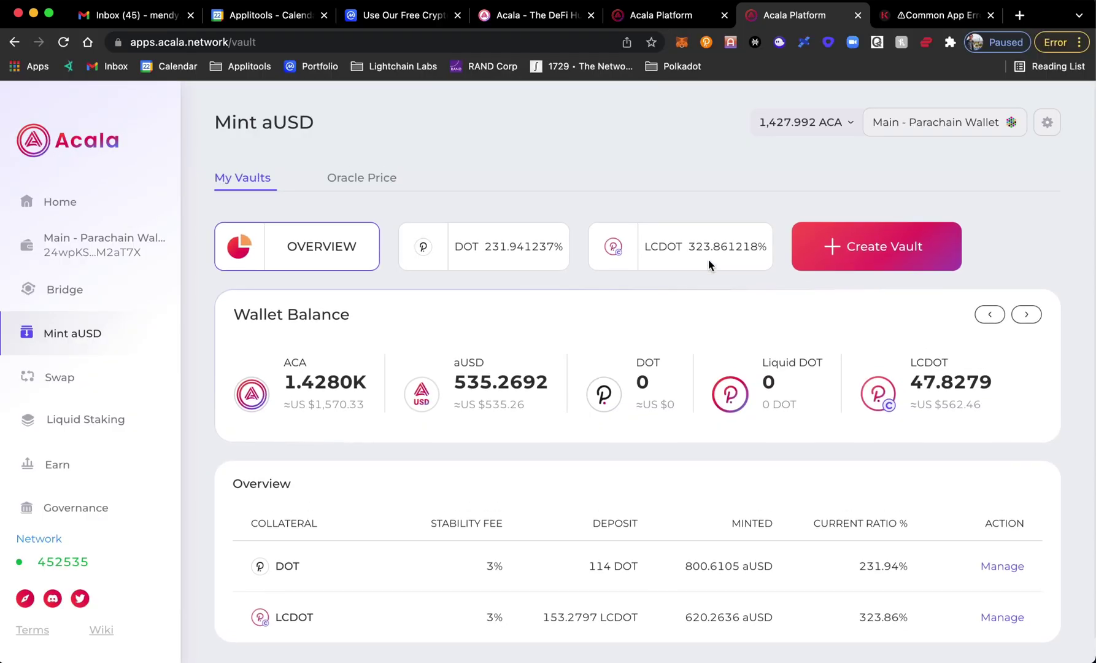
On the LCDOT vault, pay back the maximum 535.2692 aUSD and enter the account password, remembered for 15 minutes.
left_click(710, 263)
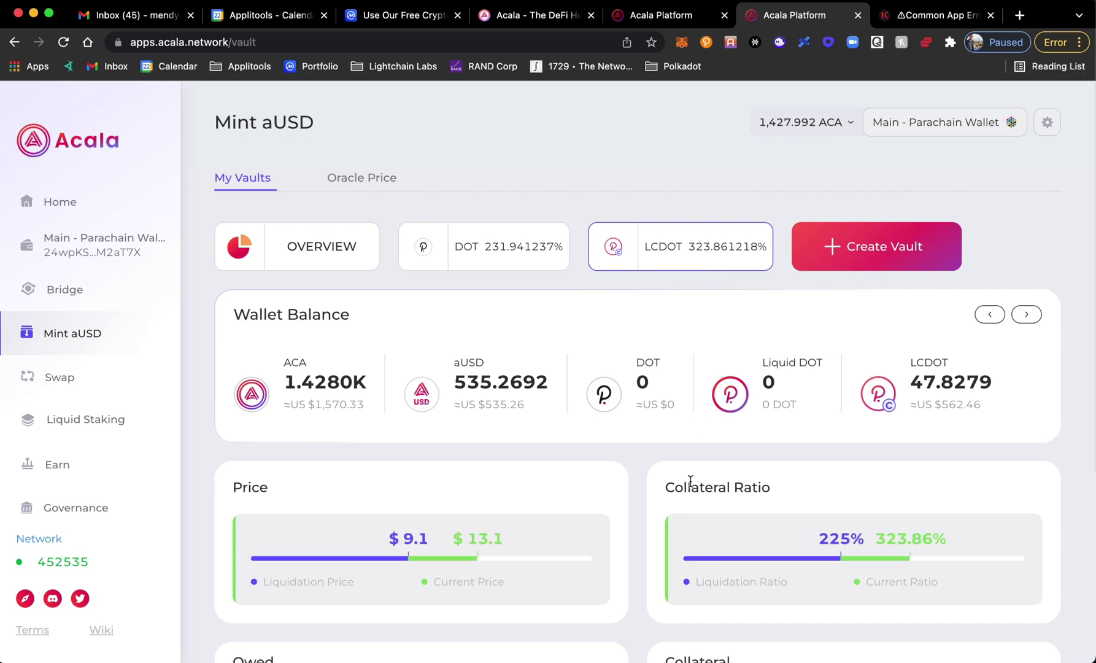
scroll(693, 485, "down", 5)
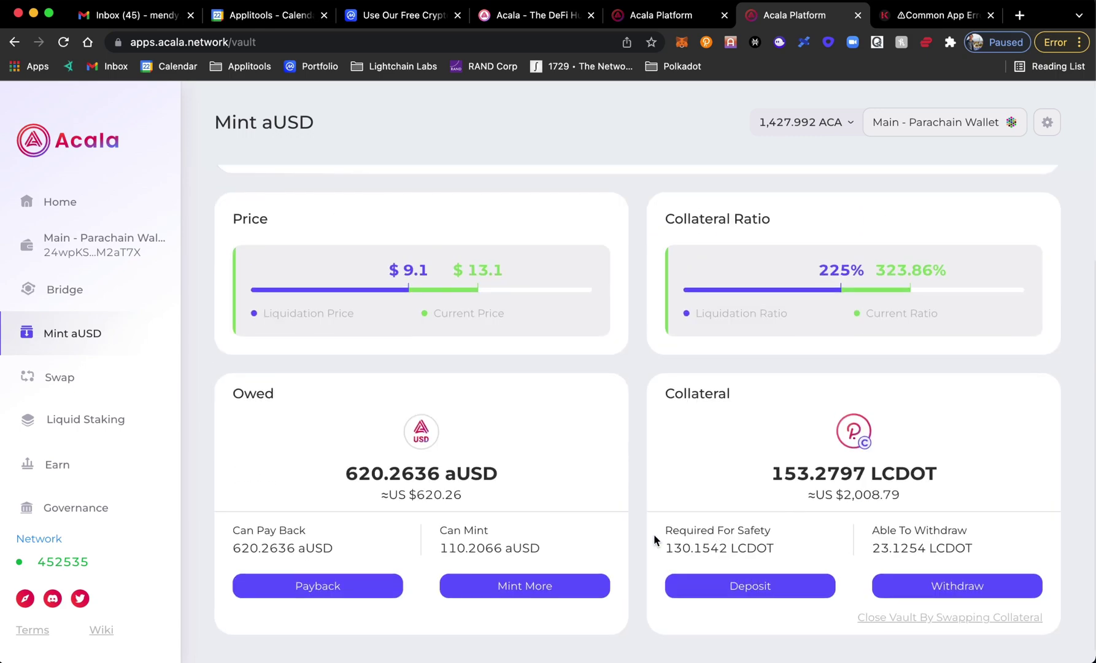
left_click(361, 582)
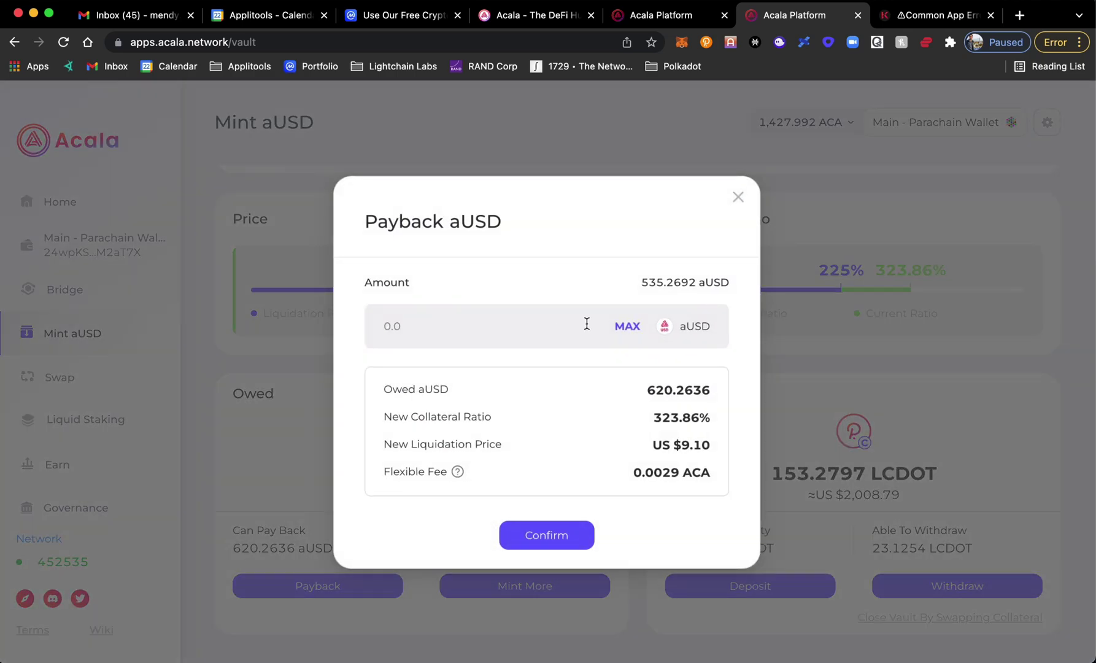
left_click(628, 326)
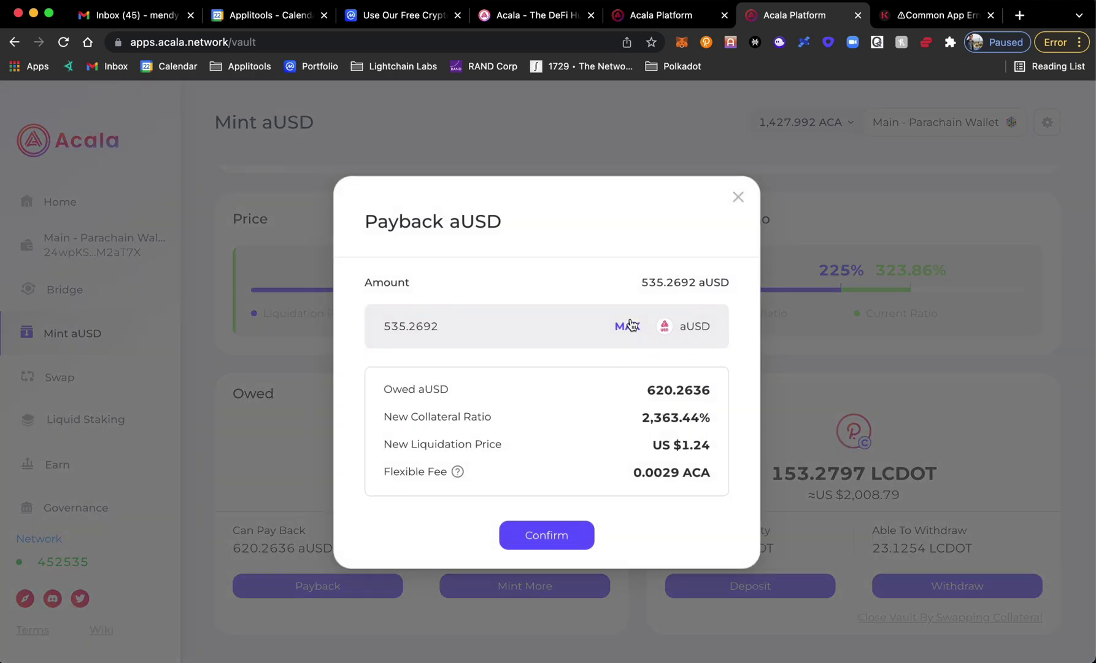
left_click(567, 535)
key("super+v")
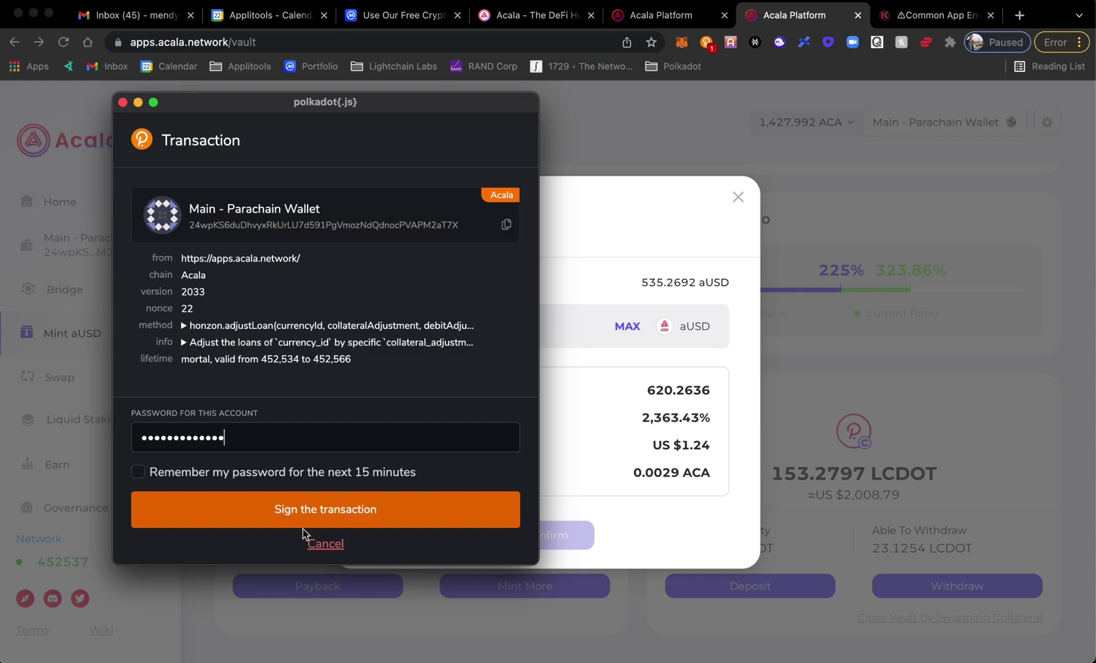
left_click(139, 471)
Sign the honzon: adjustLoan payback, then check the vault now owes 84.9944 aUSD at 2,363.43% collateral ratio.
left_click(202, 514)
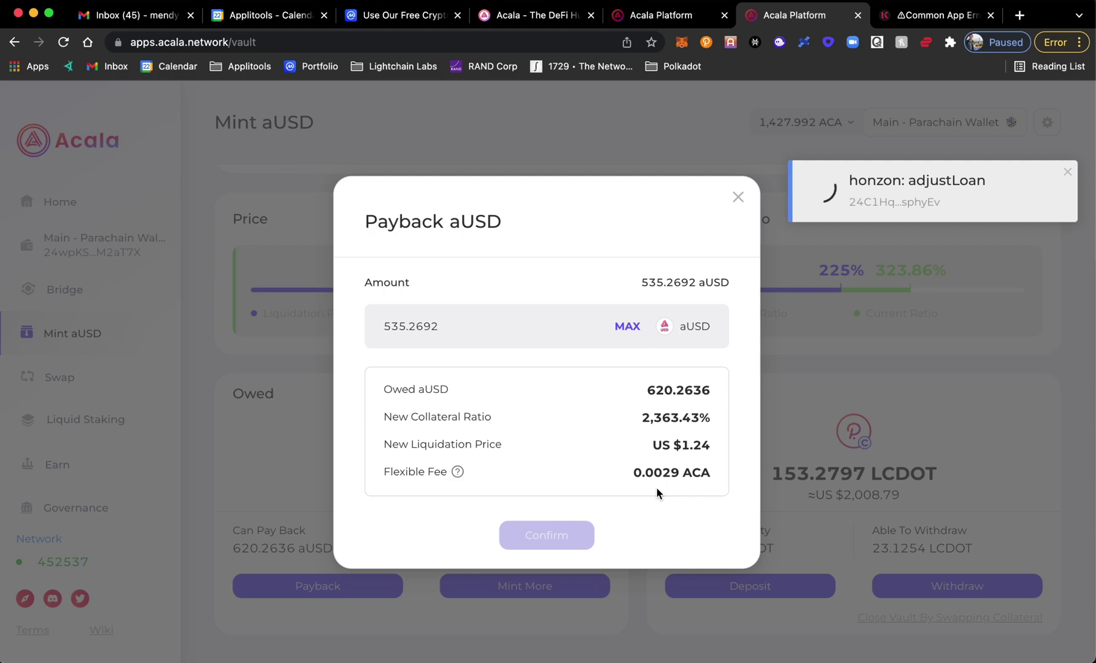
mouse_move(458, 474)
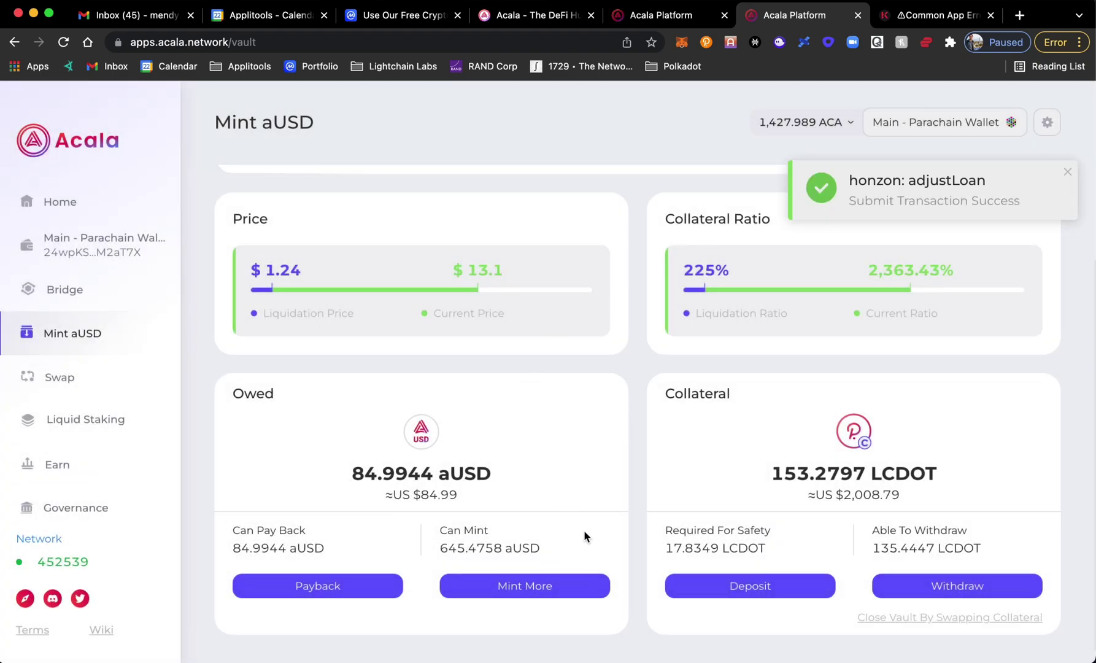
scroll(585, 535, "down", 1)
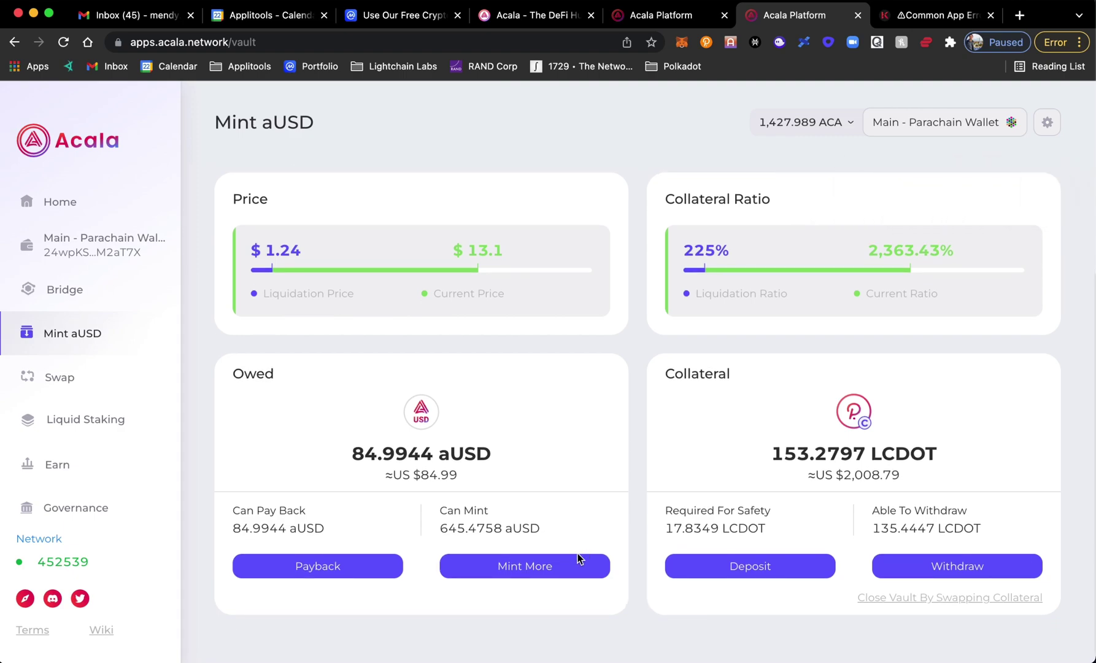